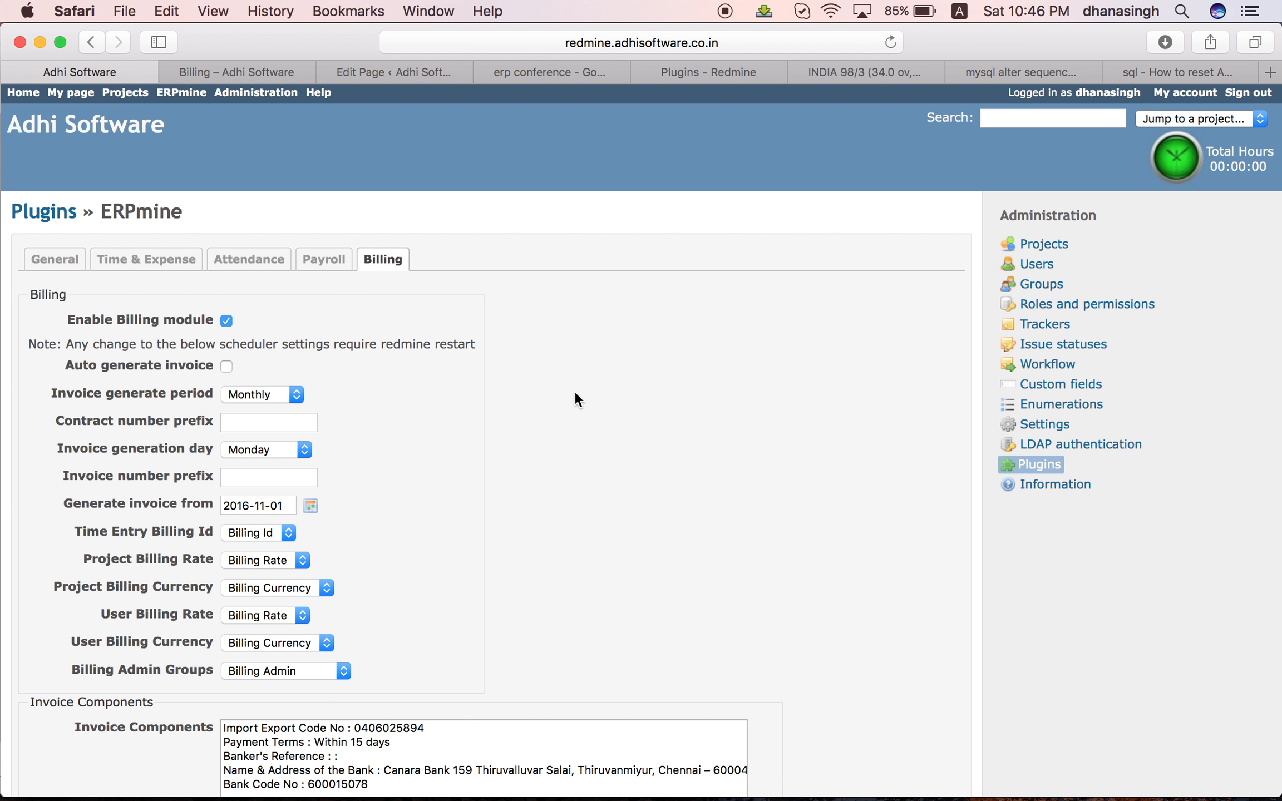
- Review the ERPmine plugin's billing settings, including the invoice components and the contract and invoice number prefixes
scroll(575, 393, down, 4)
scroll(573, 391, up, 1)
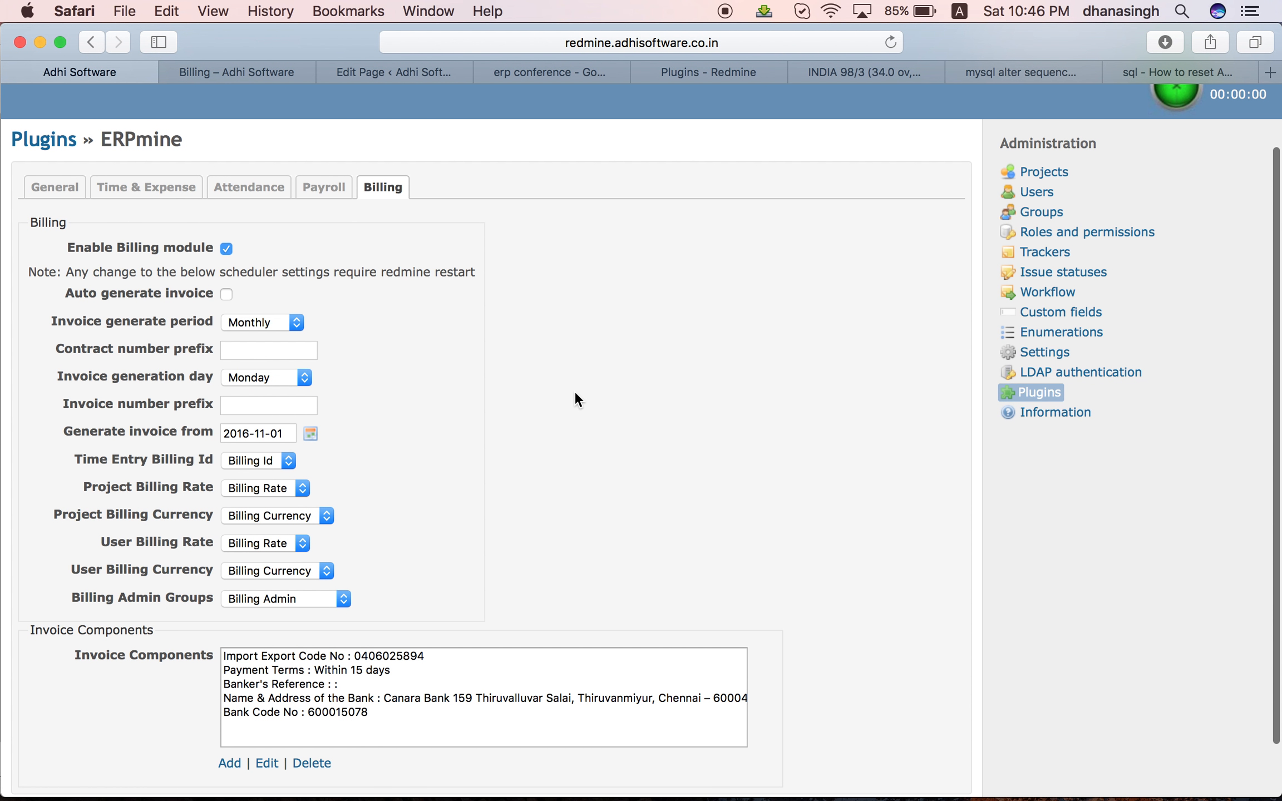
scroll(574, 391, up, 3)
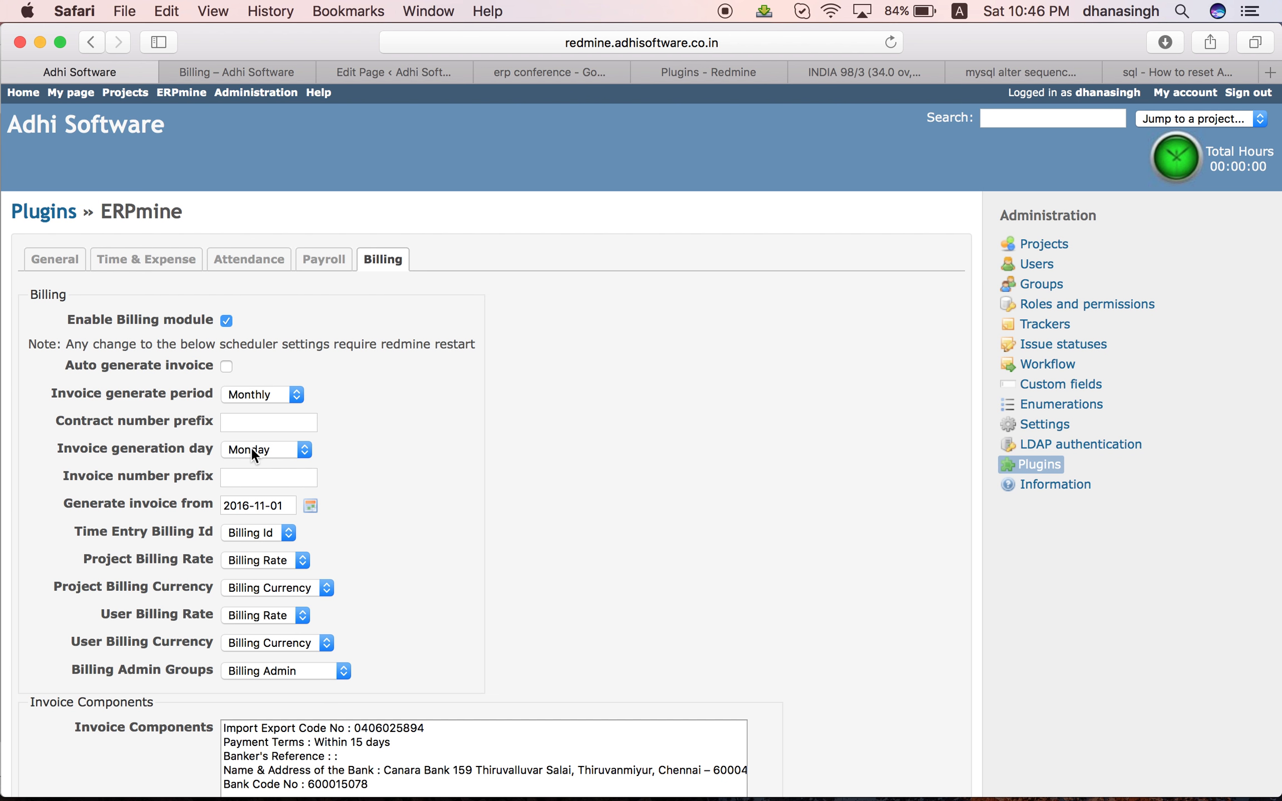
click(259, 474)
click(263, 422)
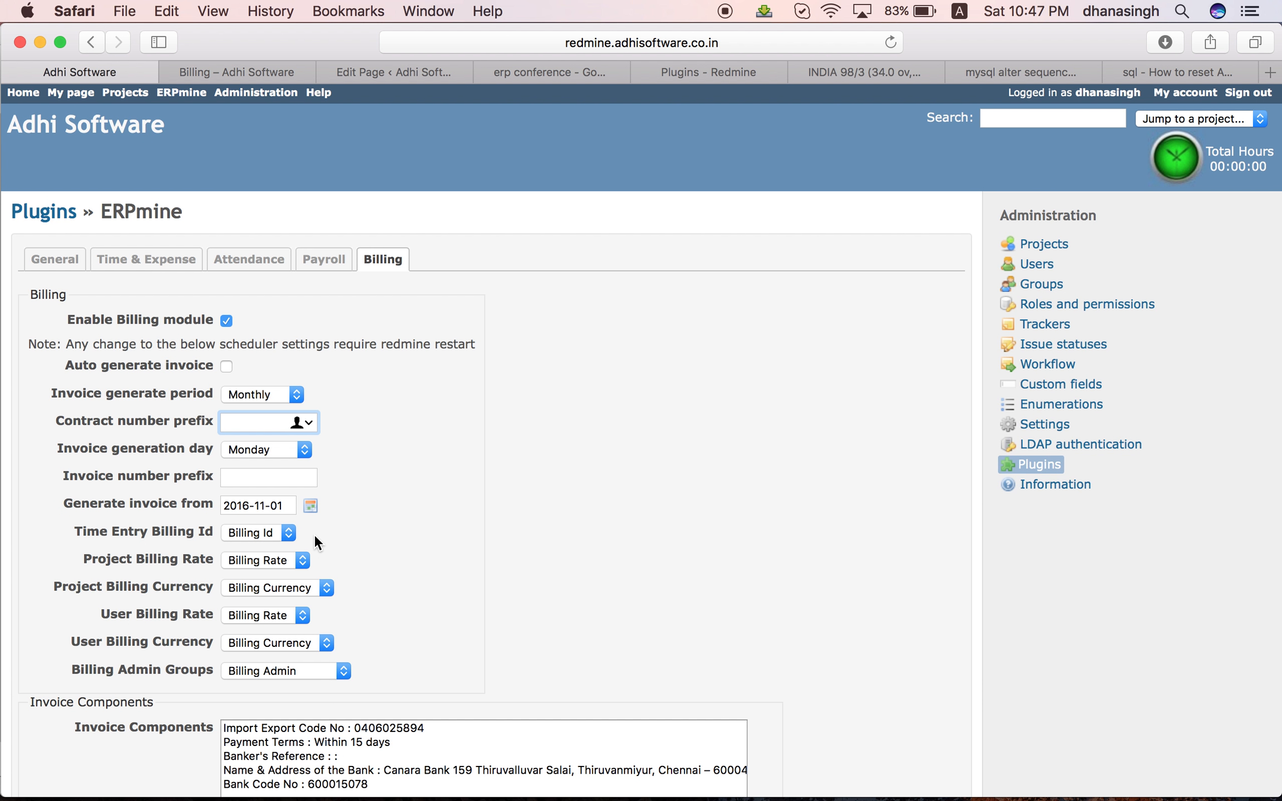
- Examine the available options for Time Entry Billing Id, Project Billing Rate, User Billing Rate and Billing Admin Groups without changing them
click(286, 533)
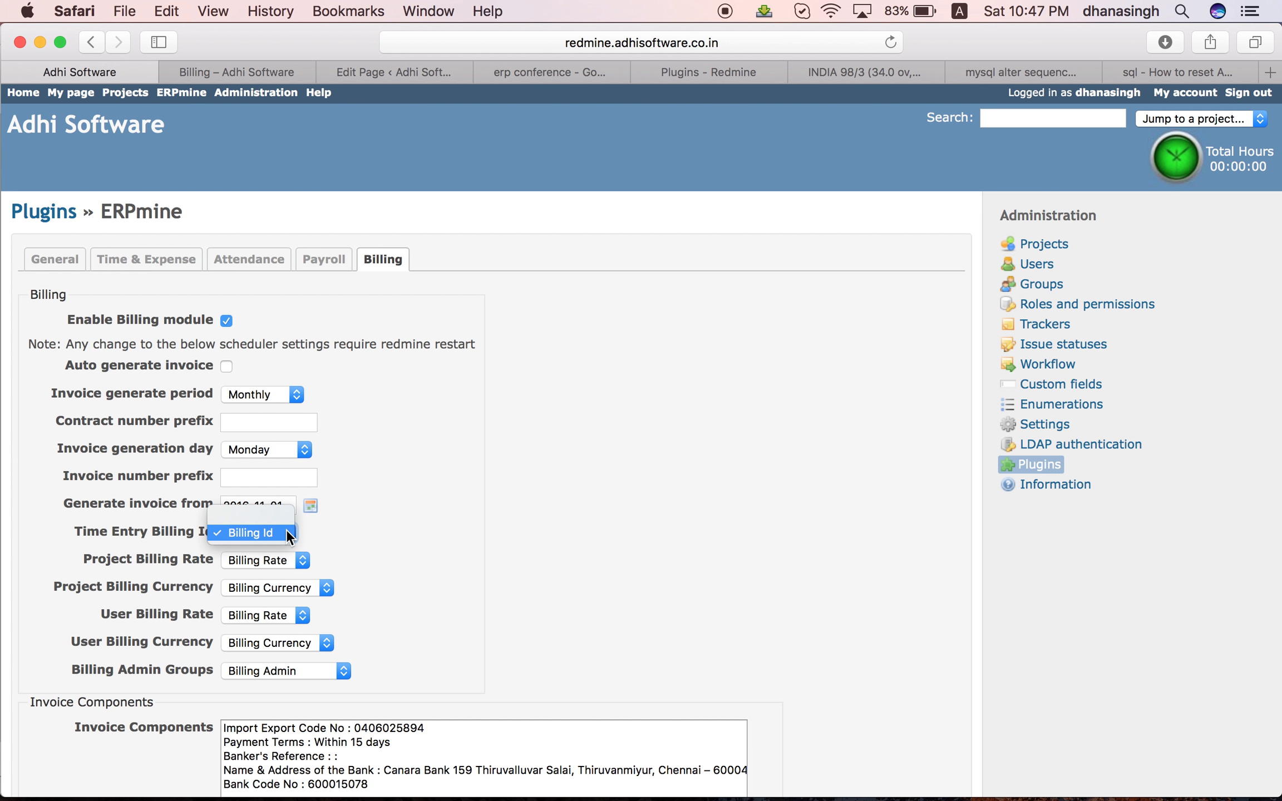
click(350, 532)
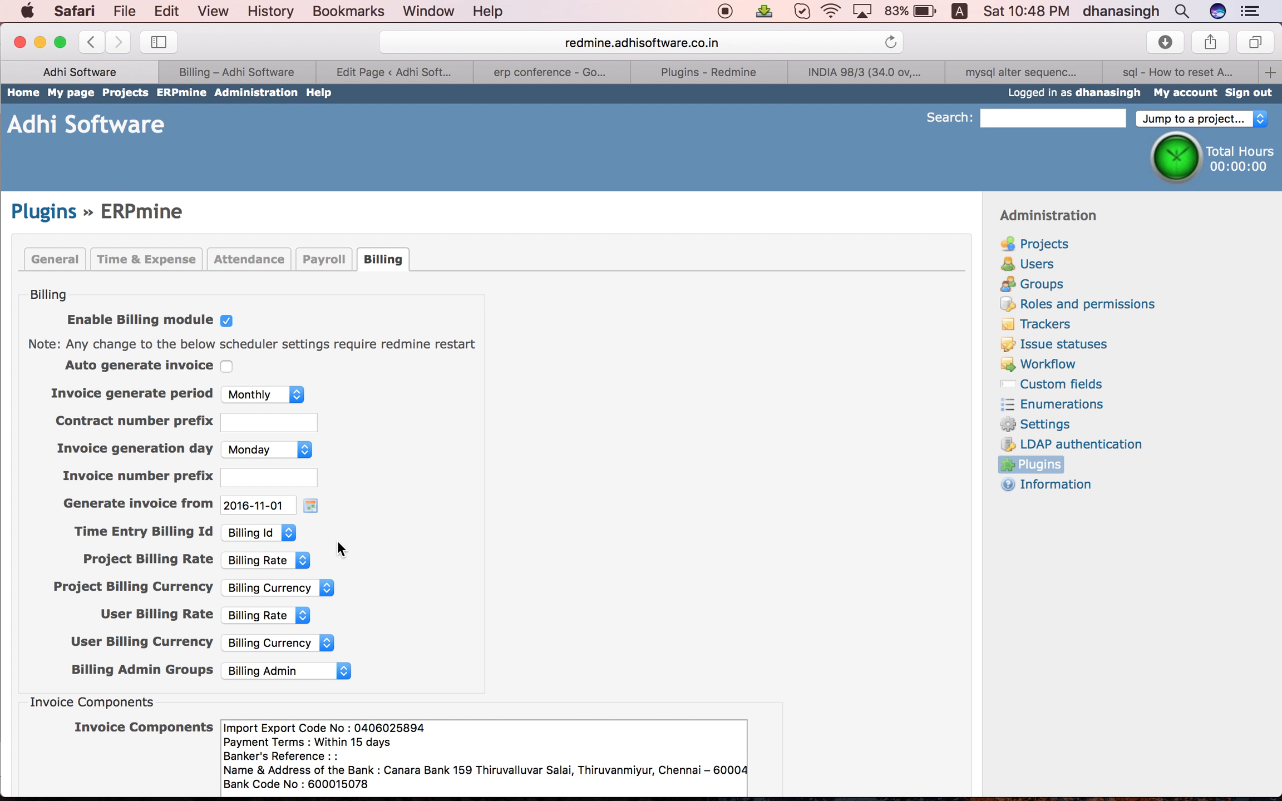
click(301, 561)
click(300, 561)
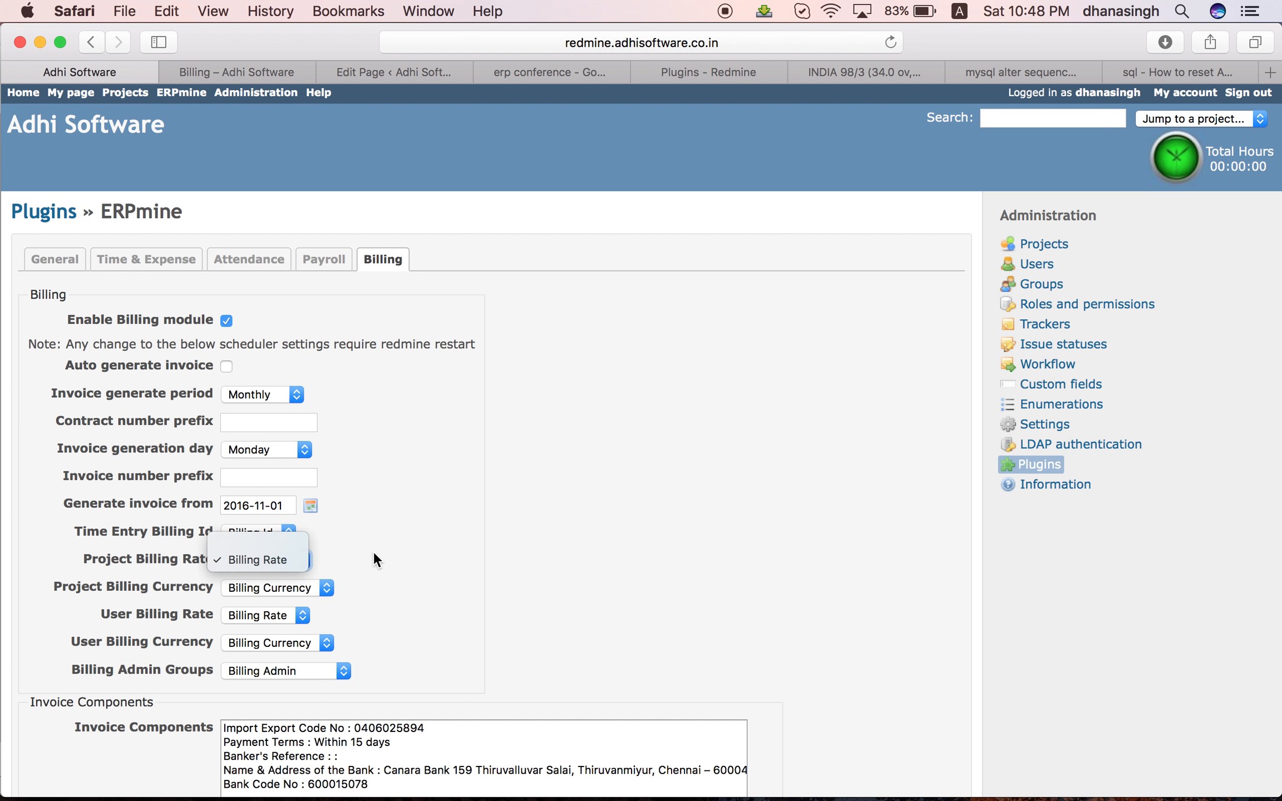
click(303, 615)
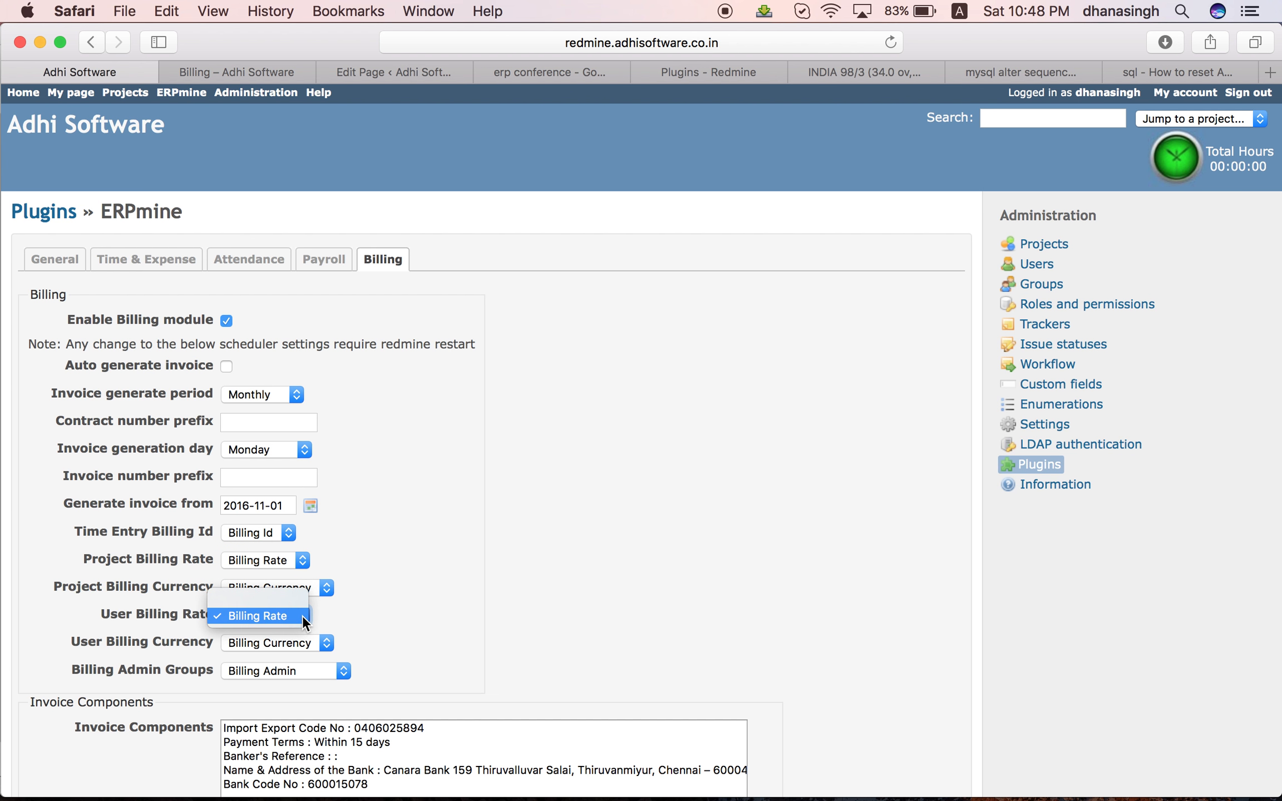
click(392, 624)
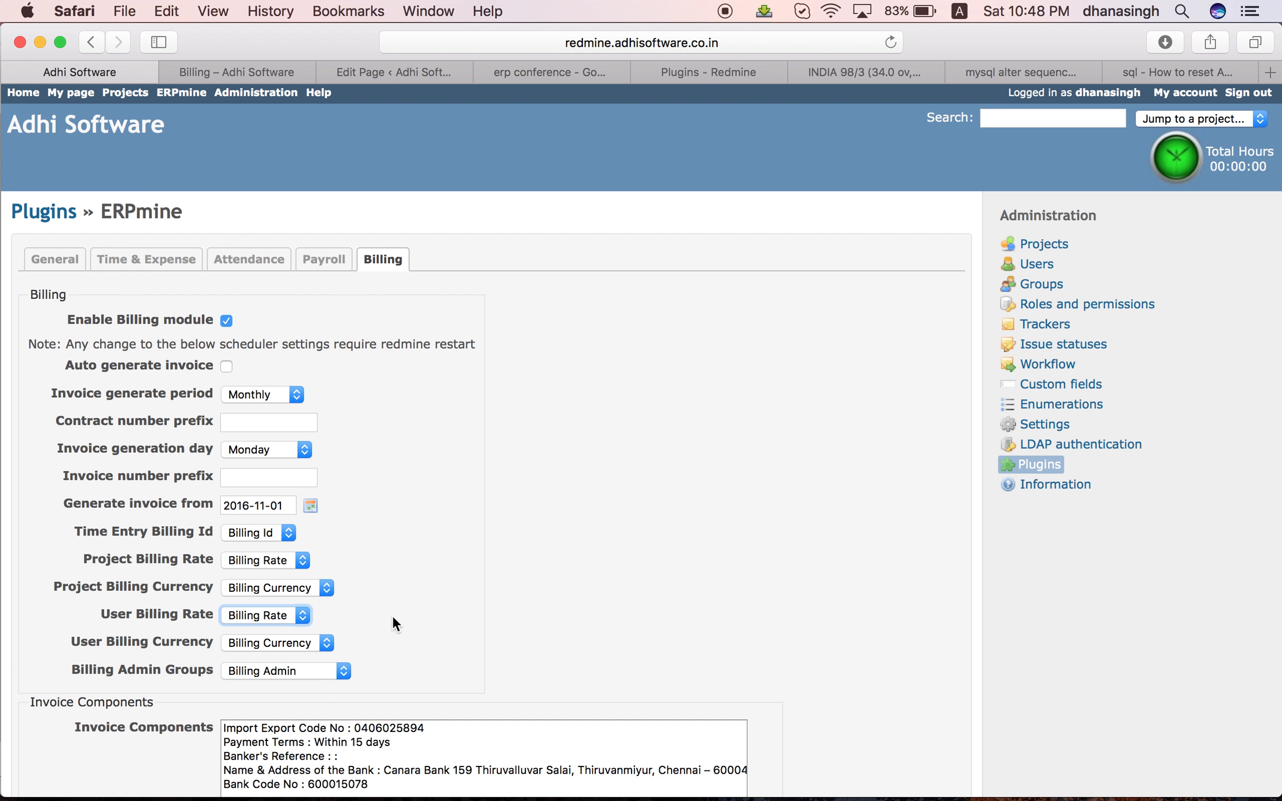
scroll(476, 599, down, 5)
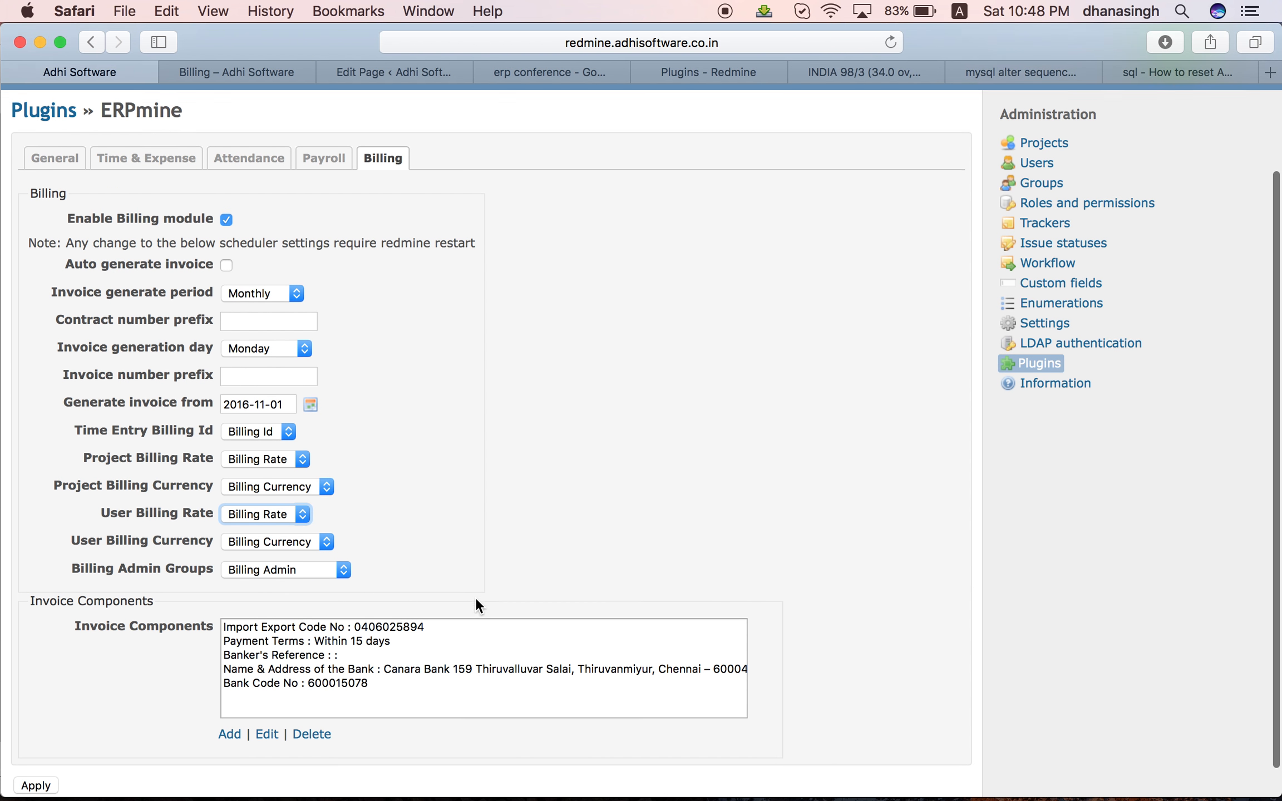
click(343, 560)
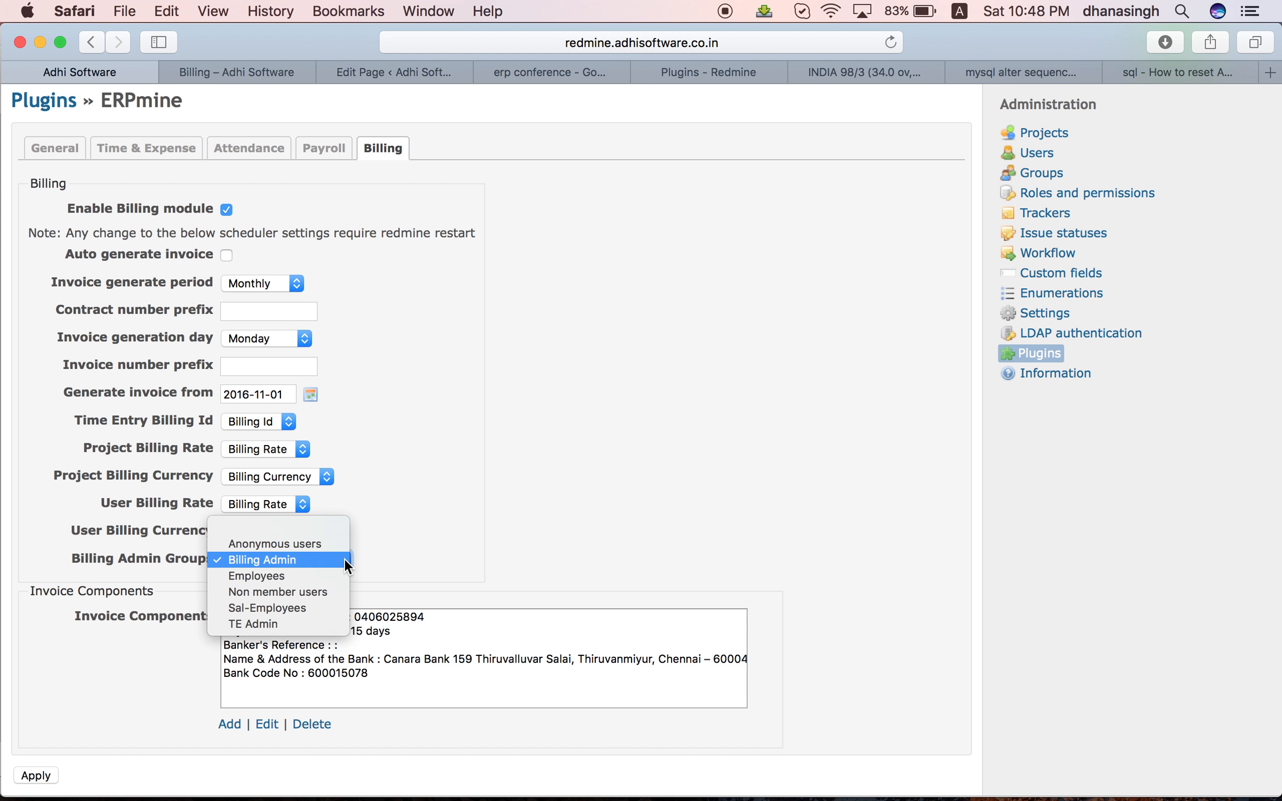
click(438, 547)
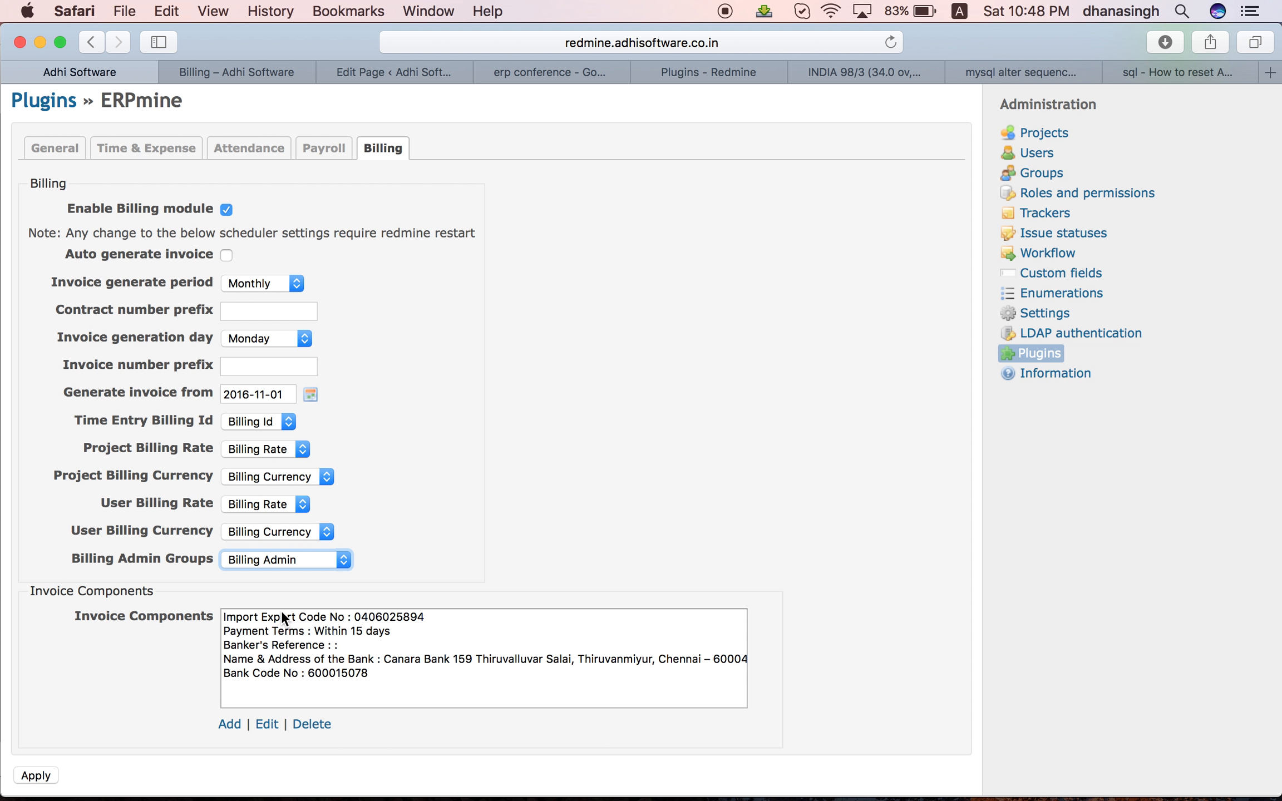
- Inspect the name and value of the Import Export Code No invoice component, cancel without changes, and look over the billing settings again
click(298, 616)
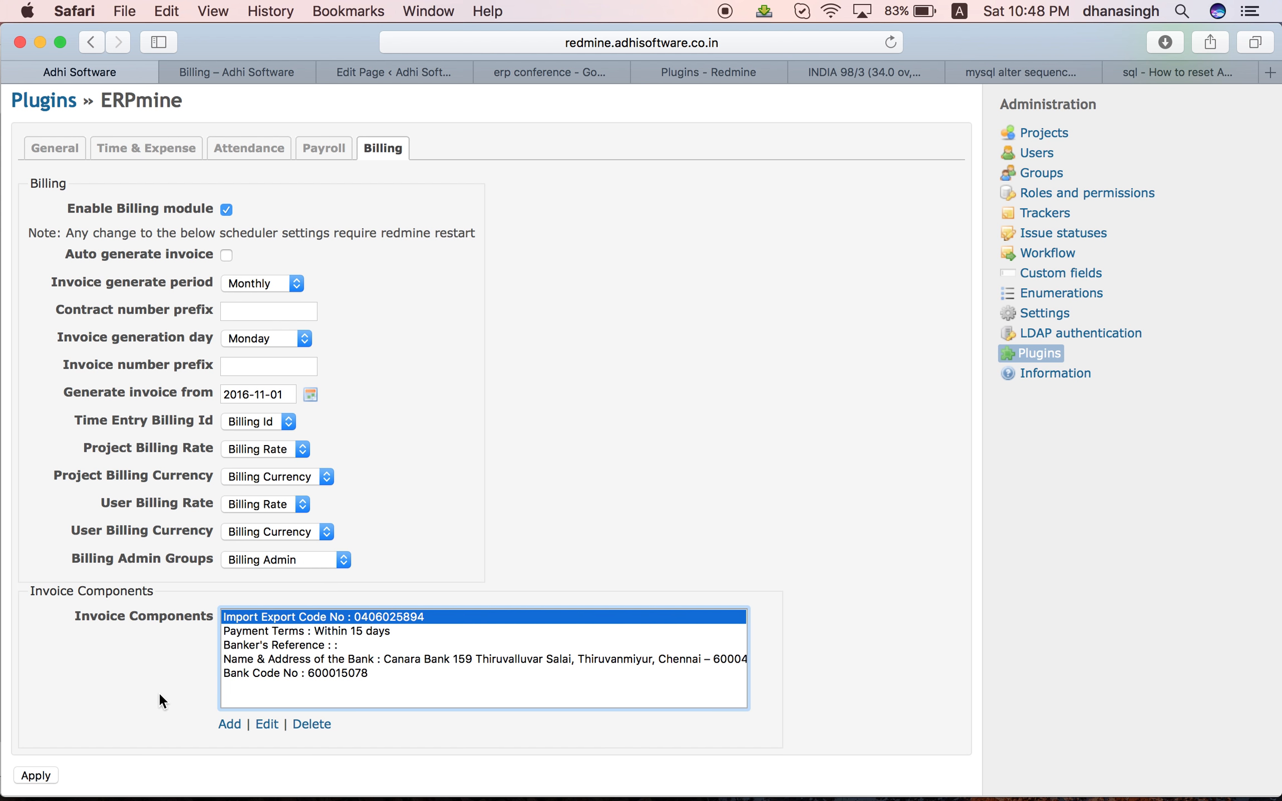
click(267, 724)
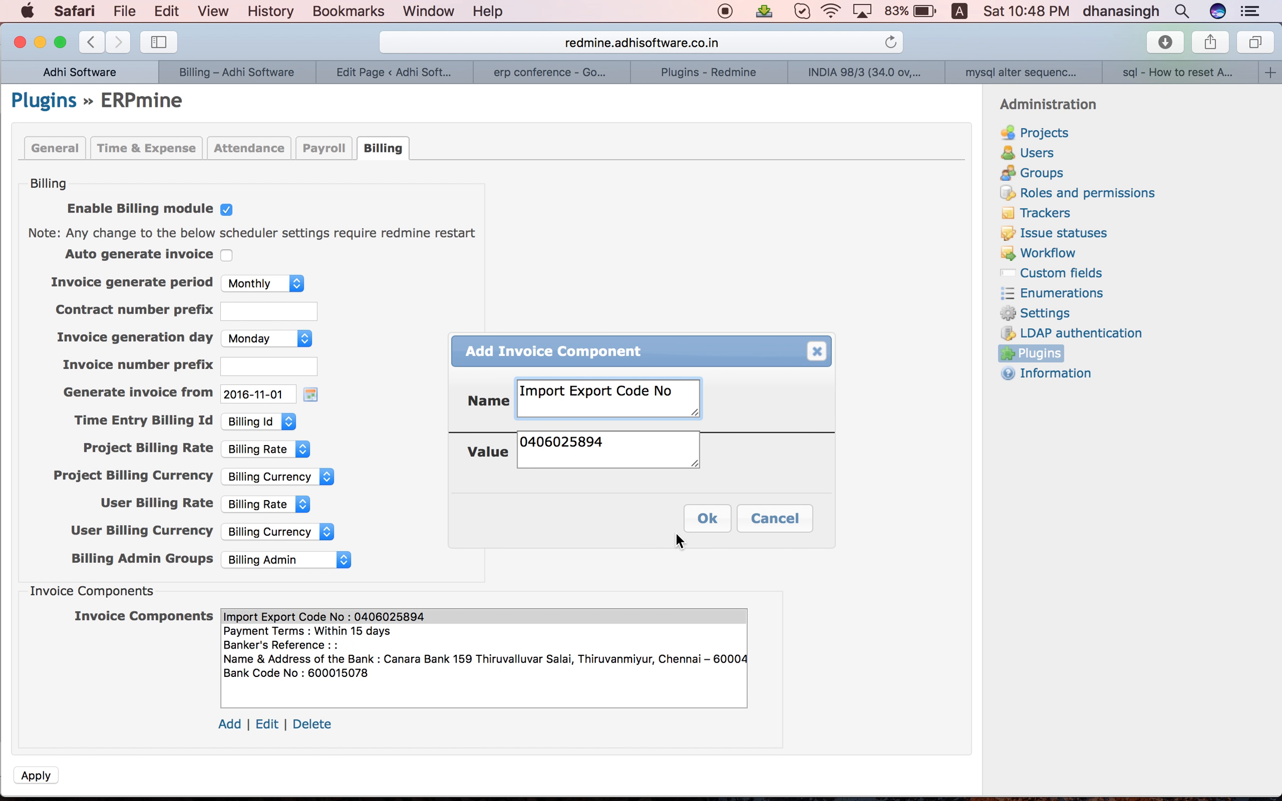
click(774, 518)
scroll(573, 449, up, 4)
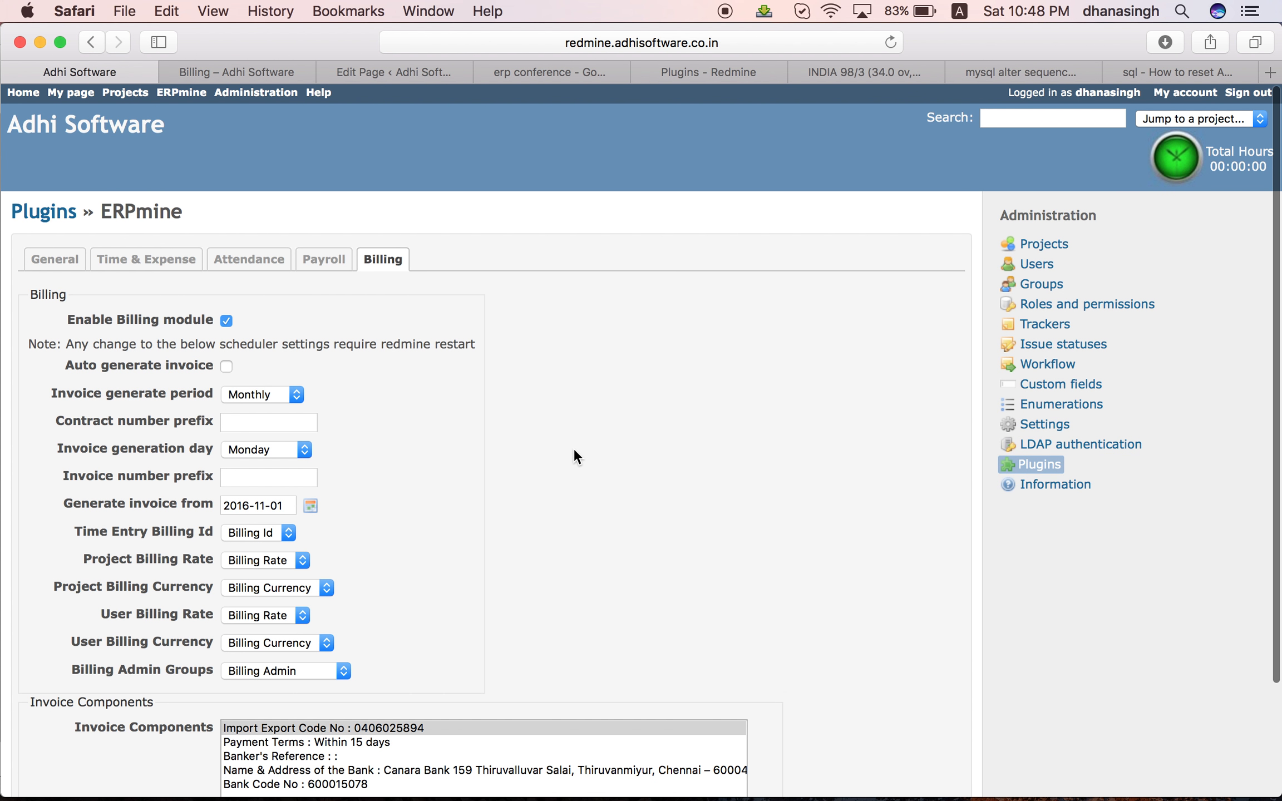
scroll(378, 538, down, 5)
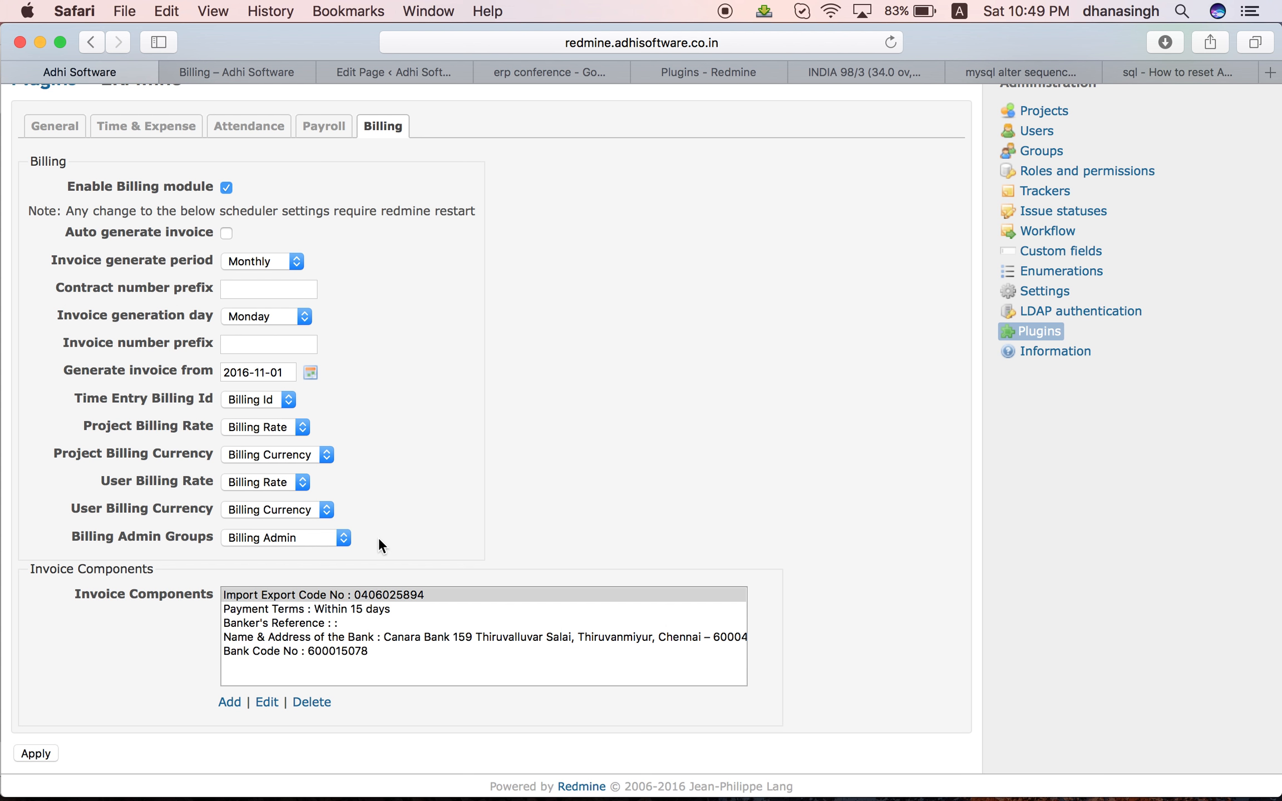
scroll(378, 537, up, 5)
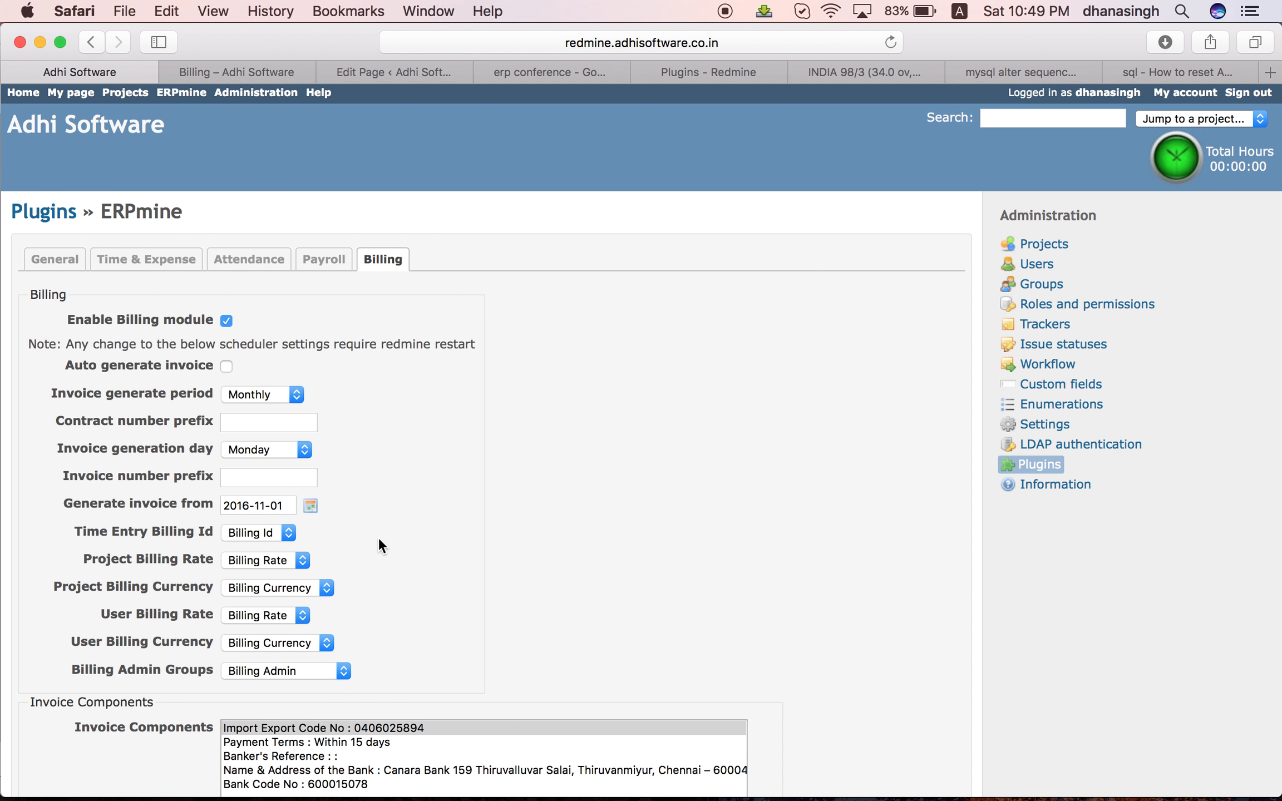
scroll(378, 537, up, 2)
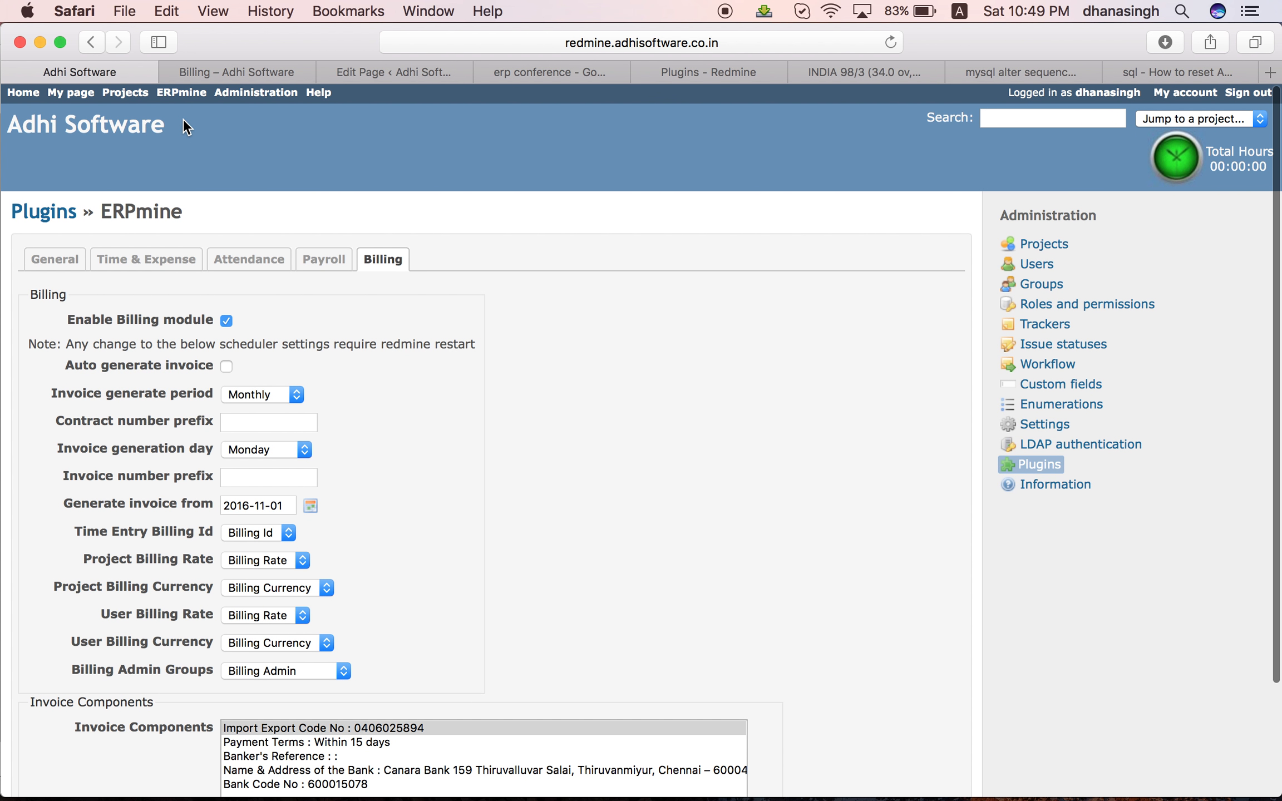
- Open ERPmine's Billing module and view the Accounts and Billable Projects lists
click(181, 93)
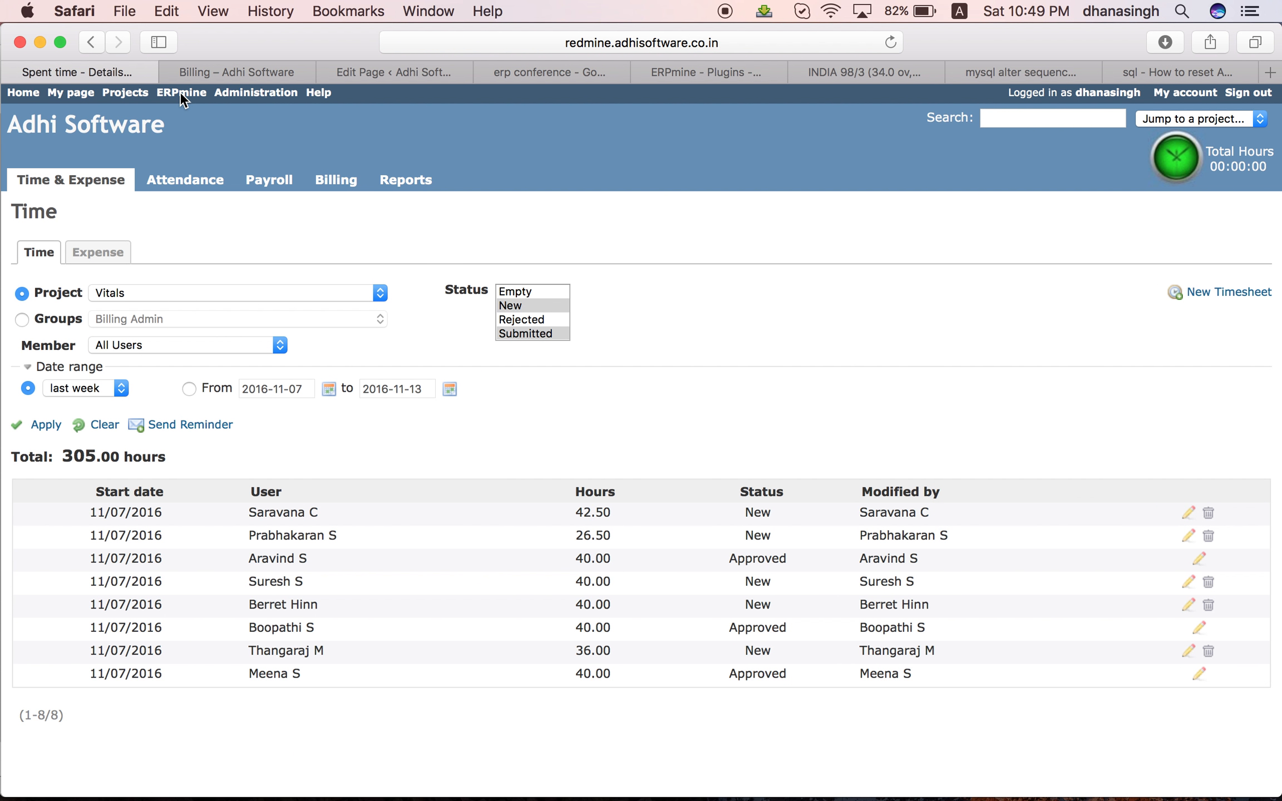
click(338, 185)
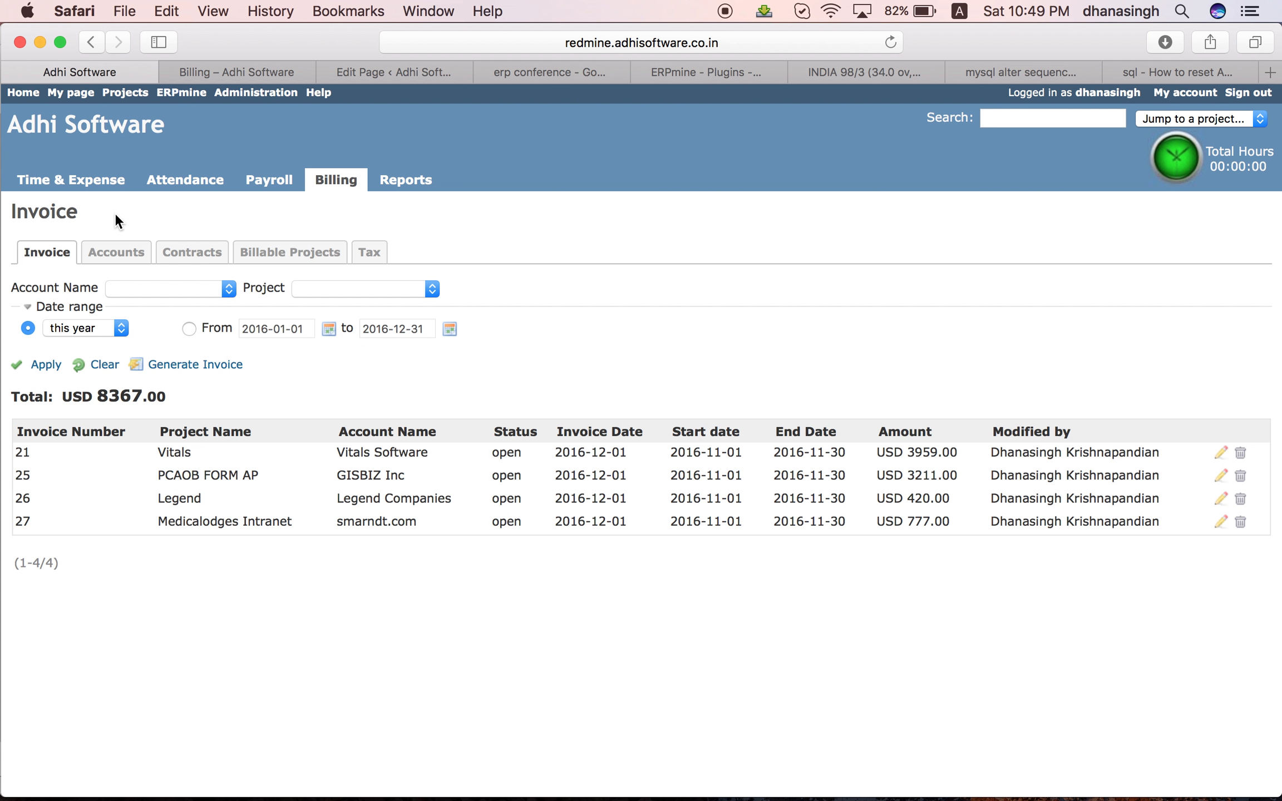
click(112, 251)
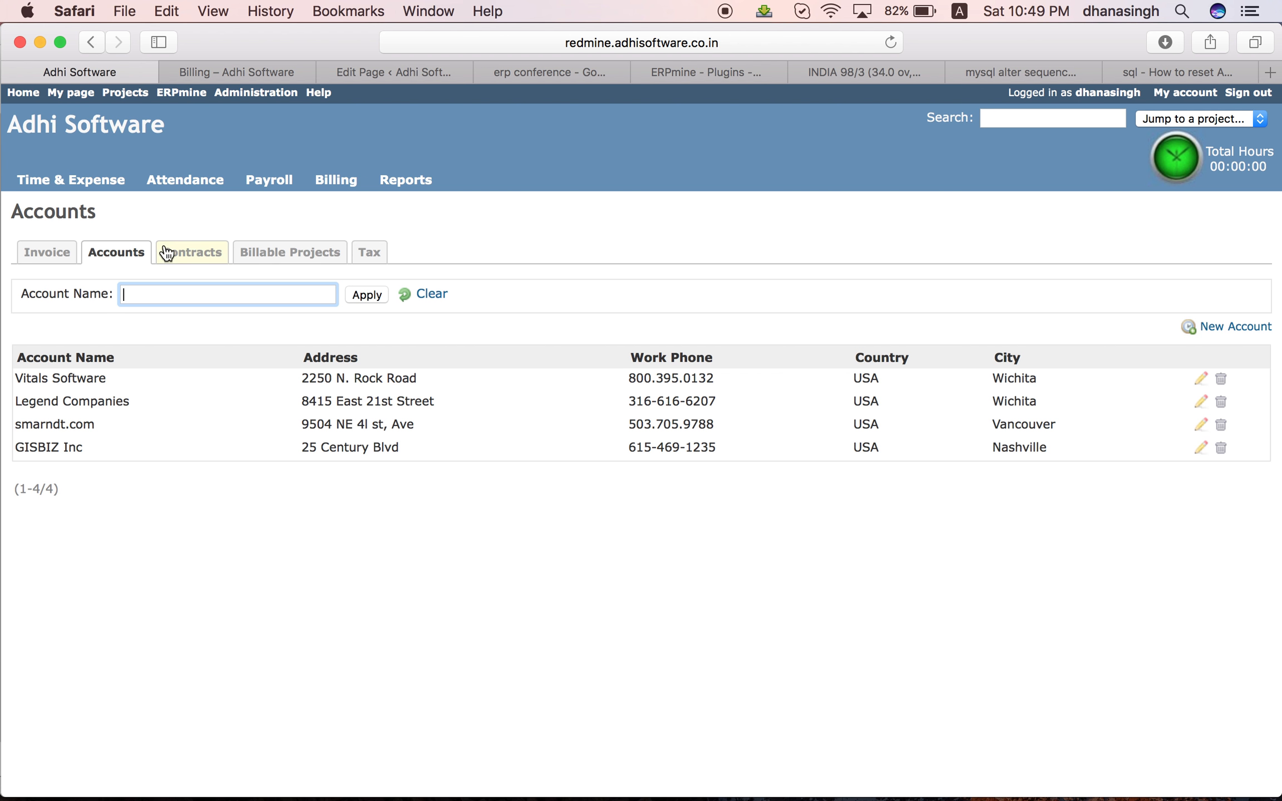
click(285, 253)
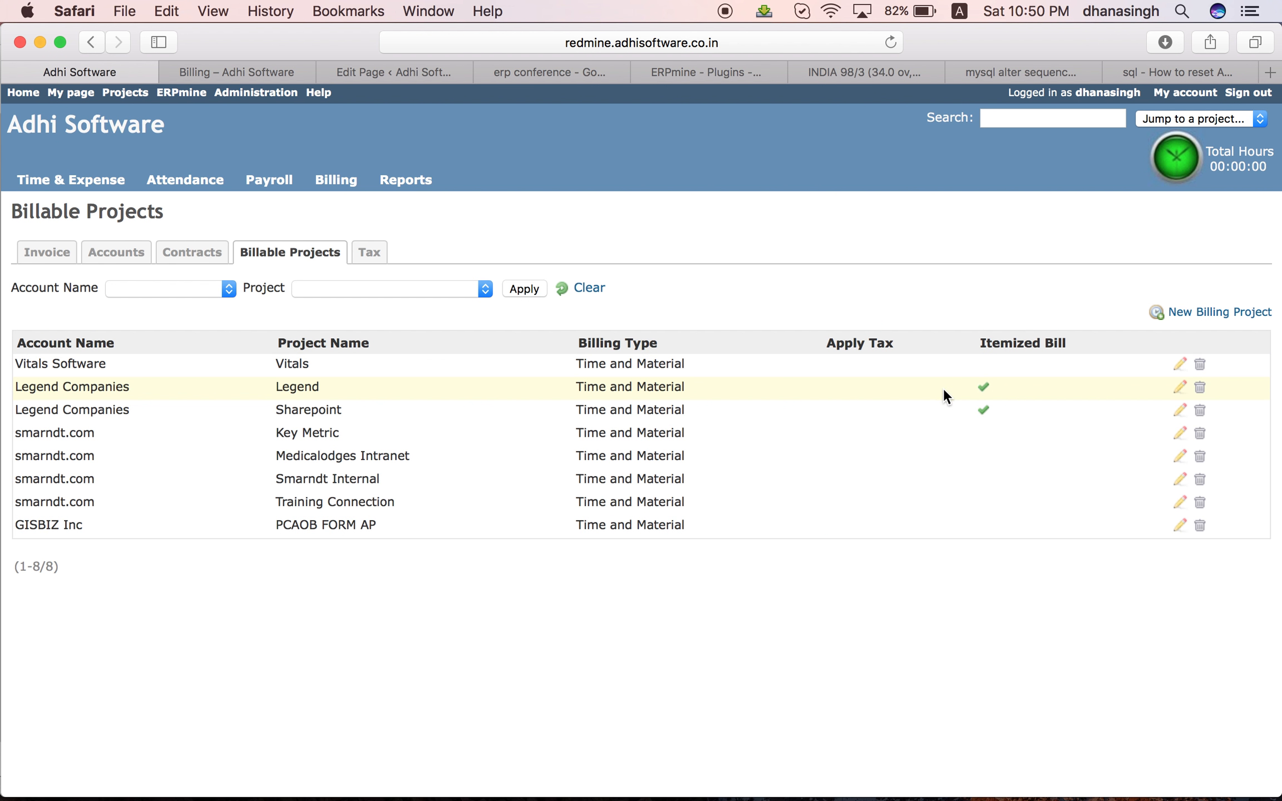
- Open the Legend billable project for editing and temporarily enable Apply Tax to view the applicable taxes
click(1180, 387)
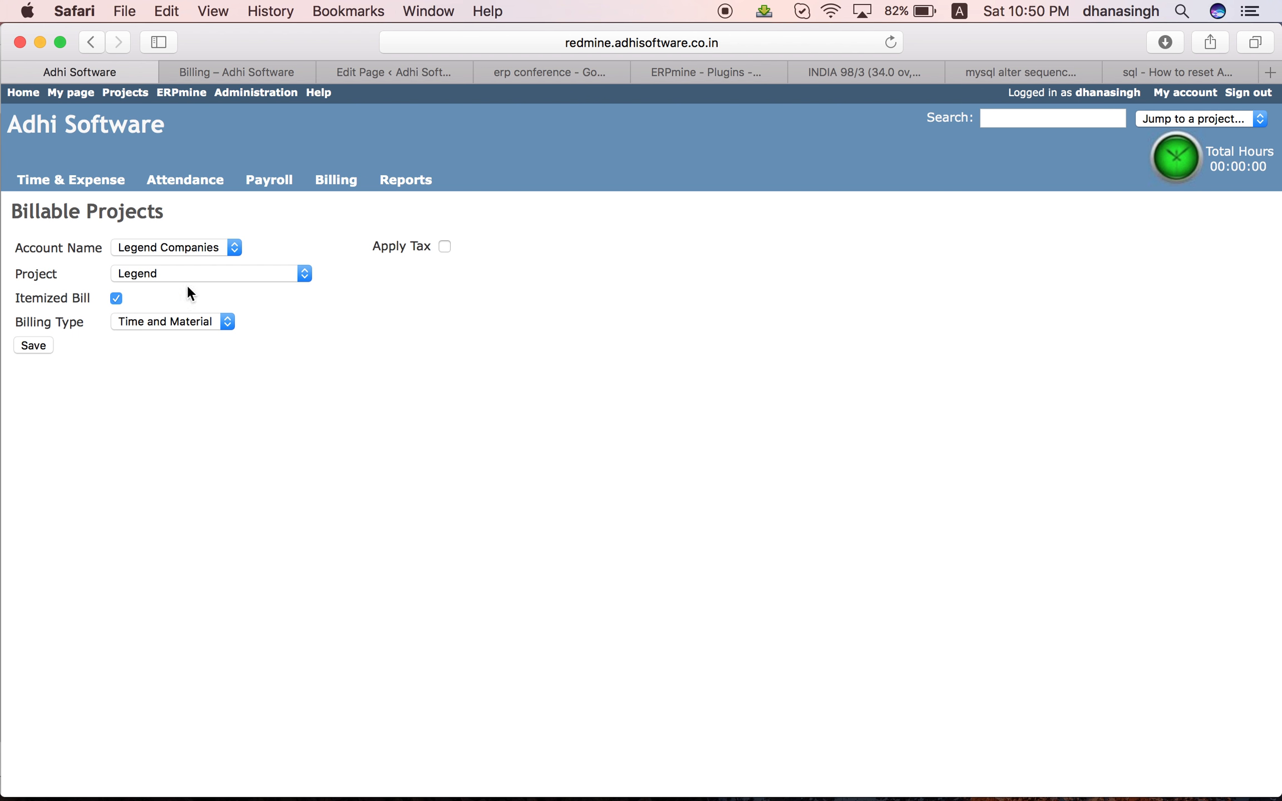
click(444, 246)
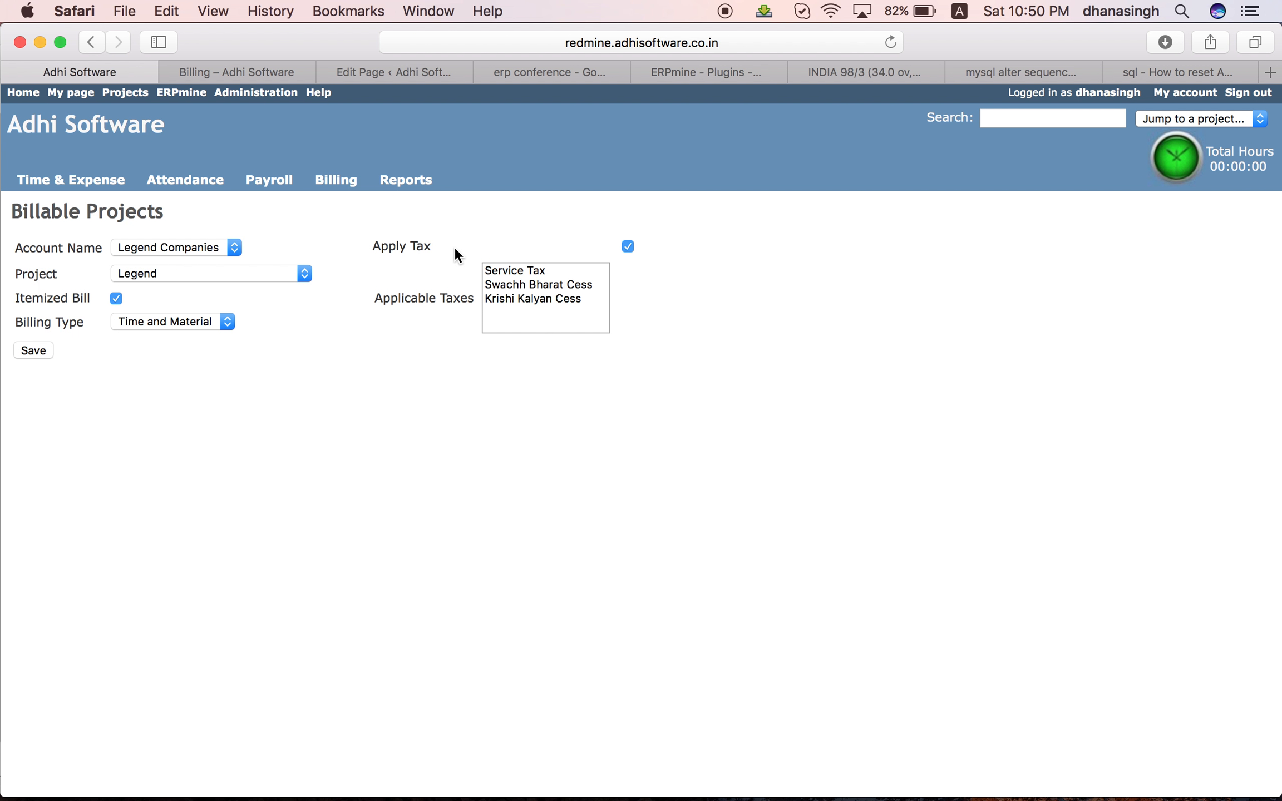
click(629, 246)
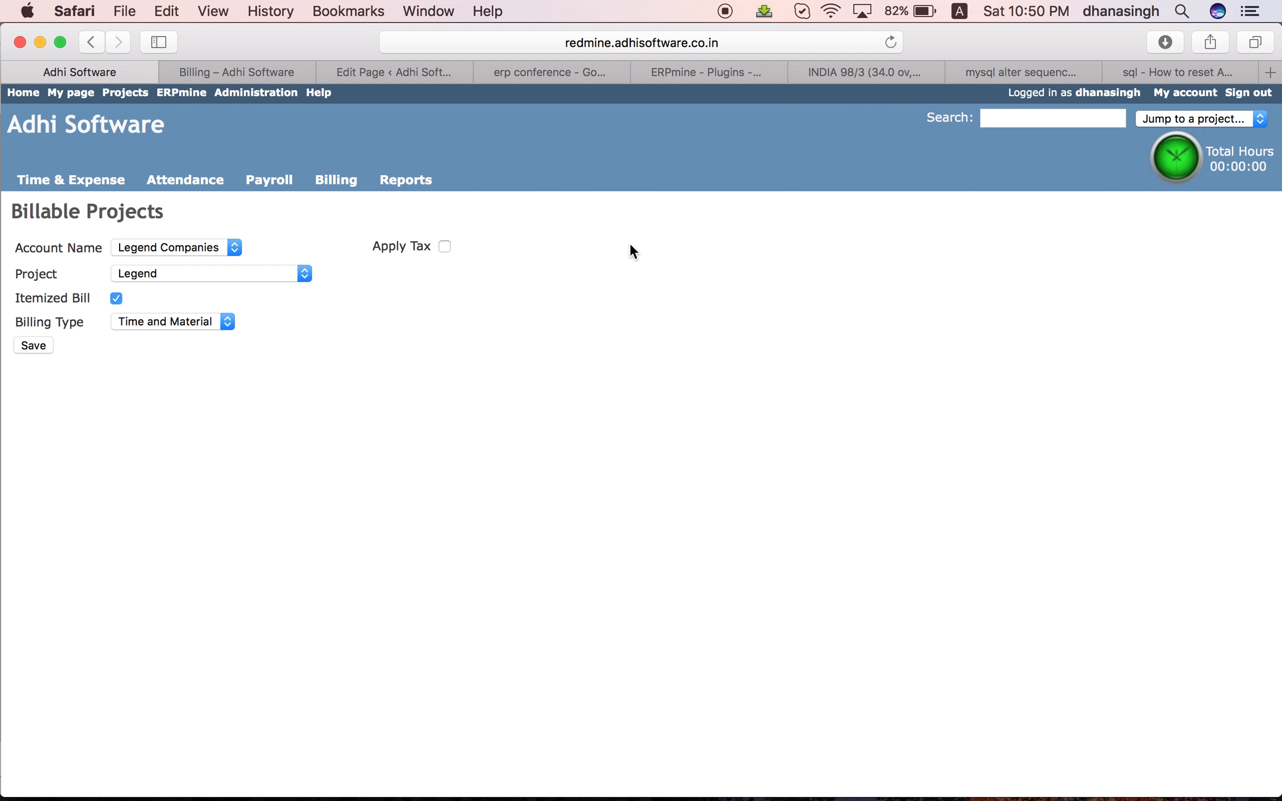
- Set the Legend project's billing type to Fixed Cost to view its billing schedules, and restore Time and Material
click(180, 326)
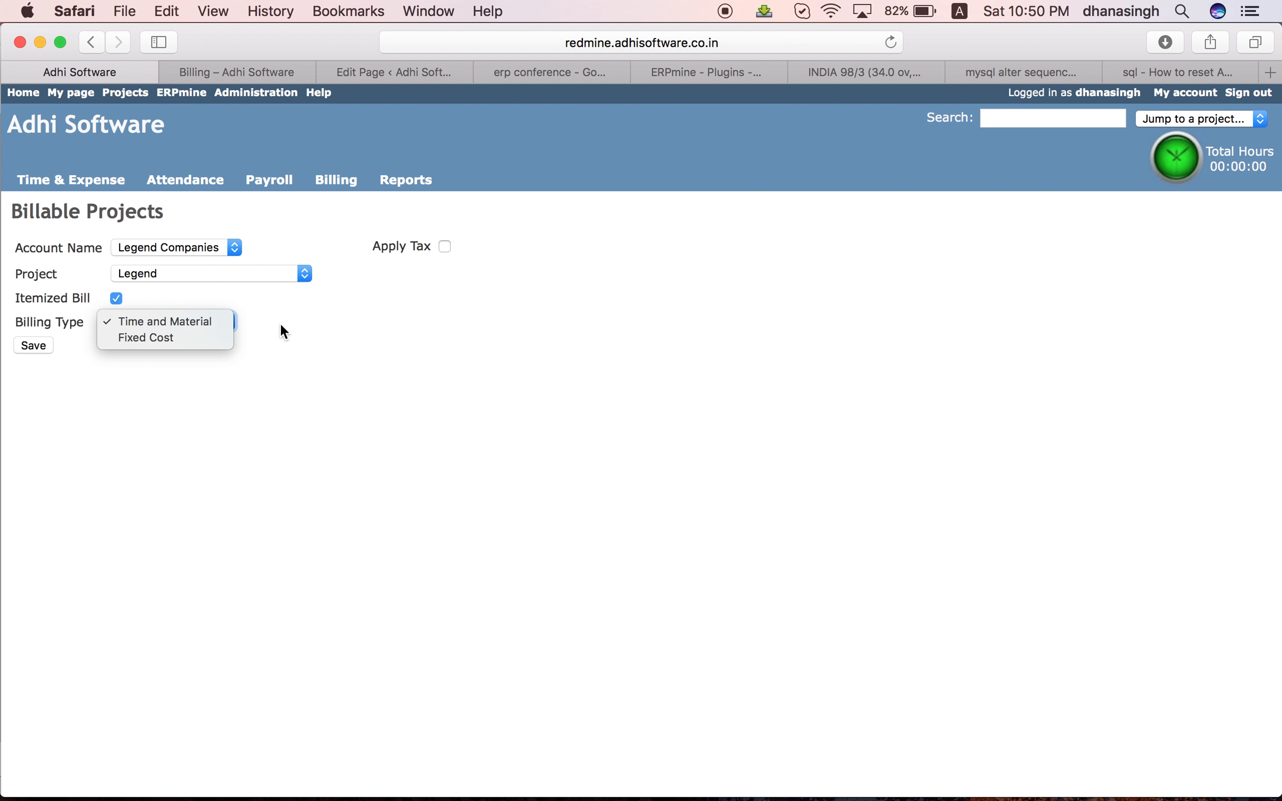
click(319, 335)
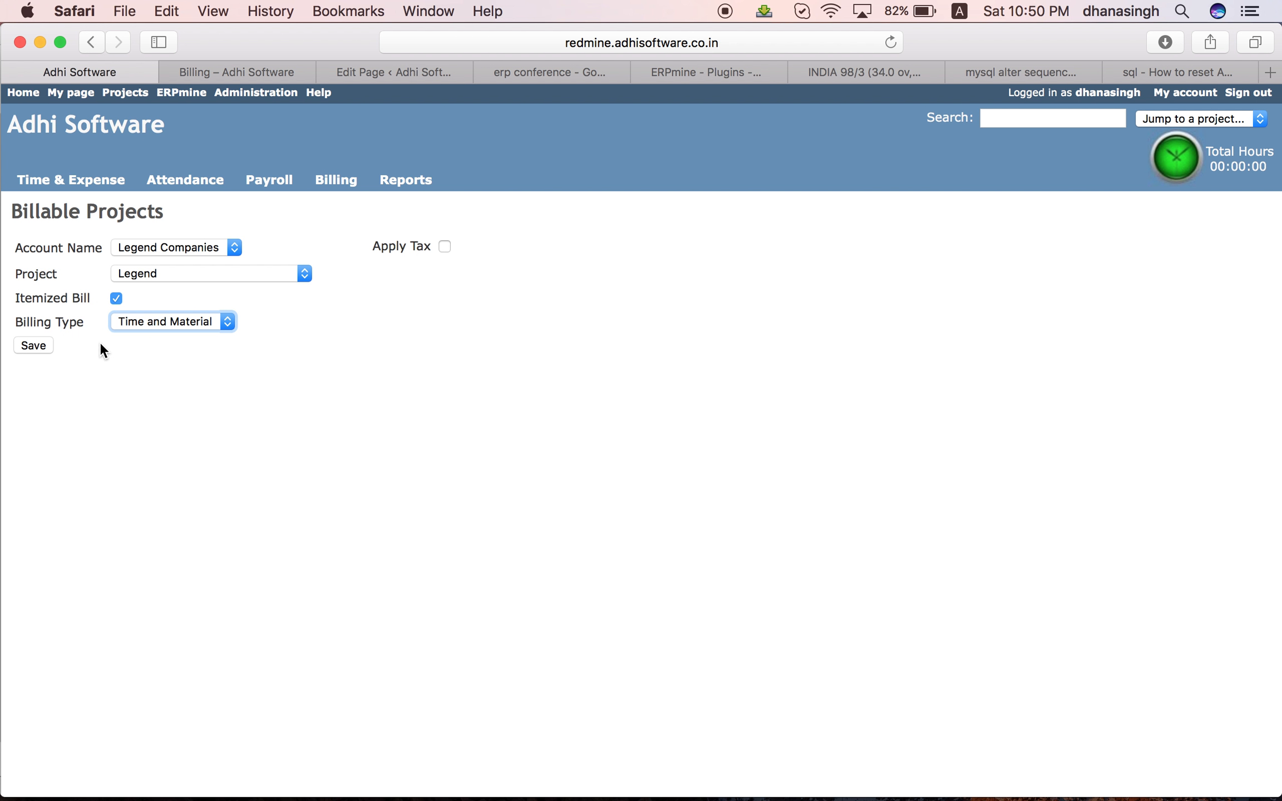
click(158, 322)
click(174, 338)
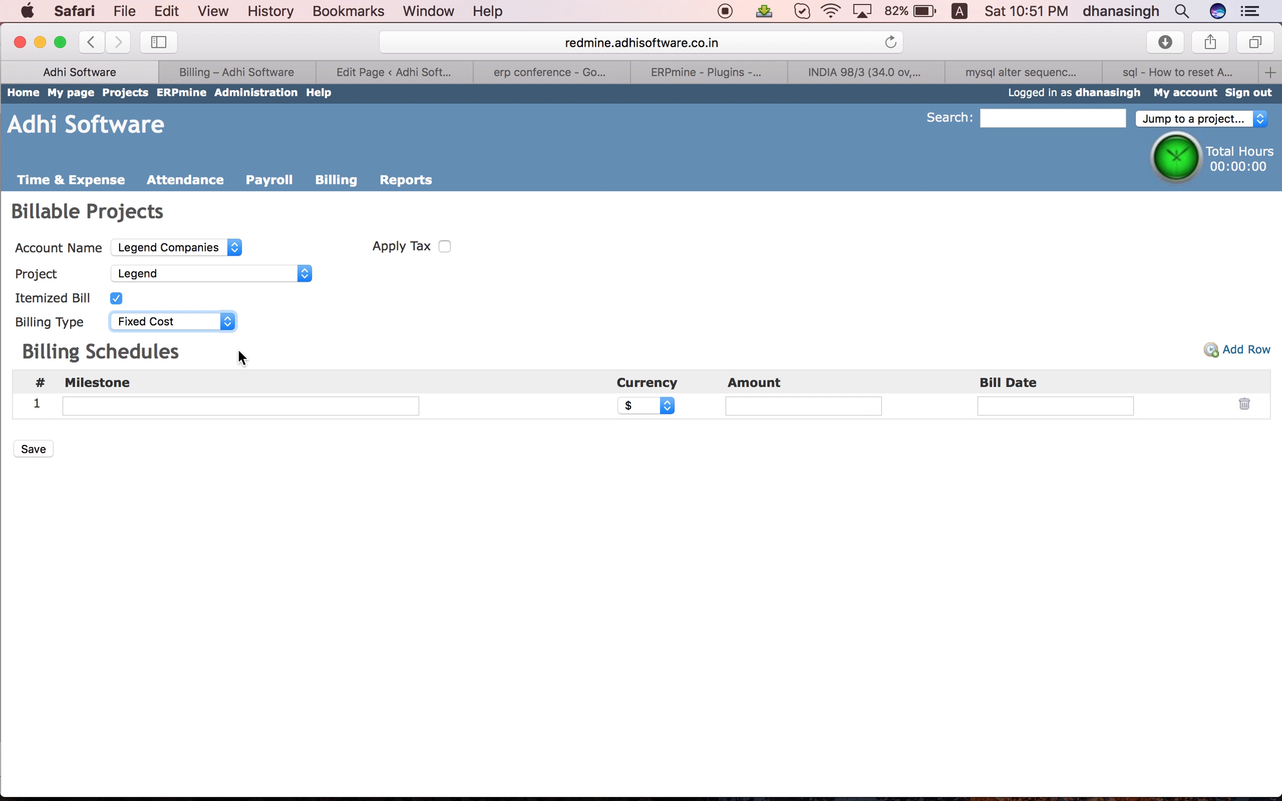
click(228, 325)
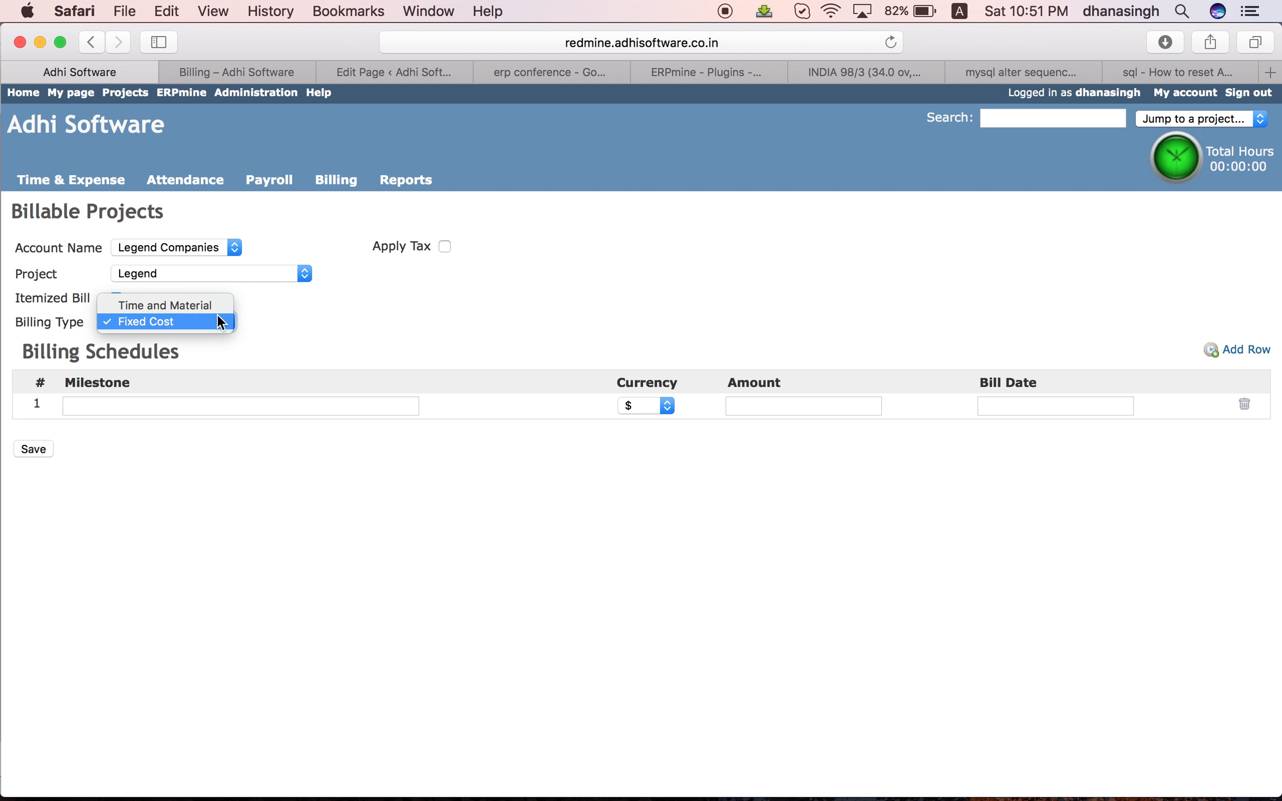
click(207, 308)
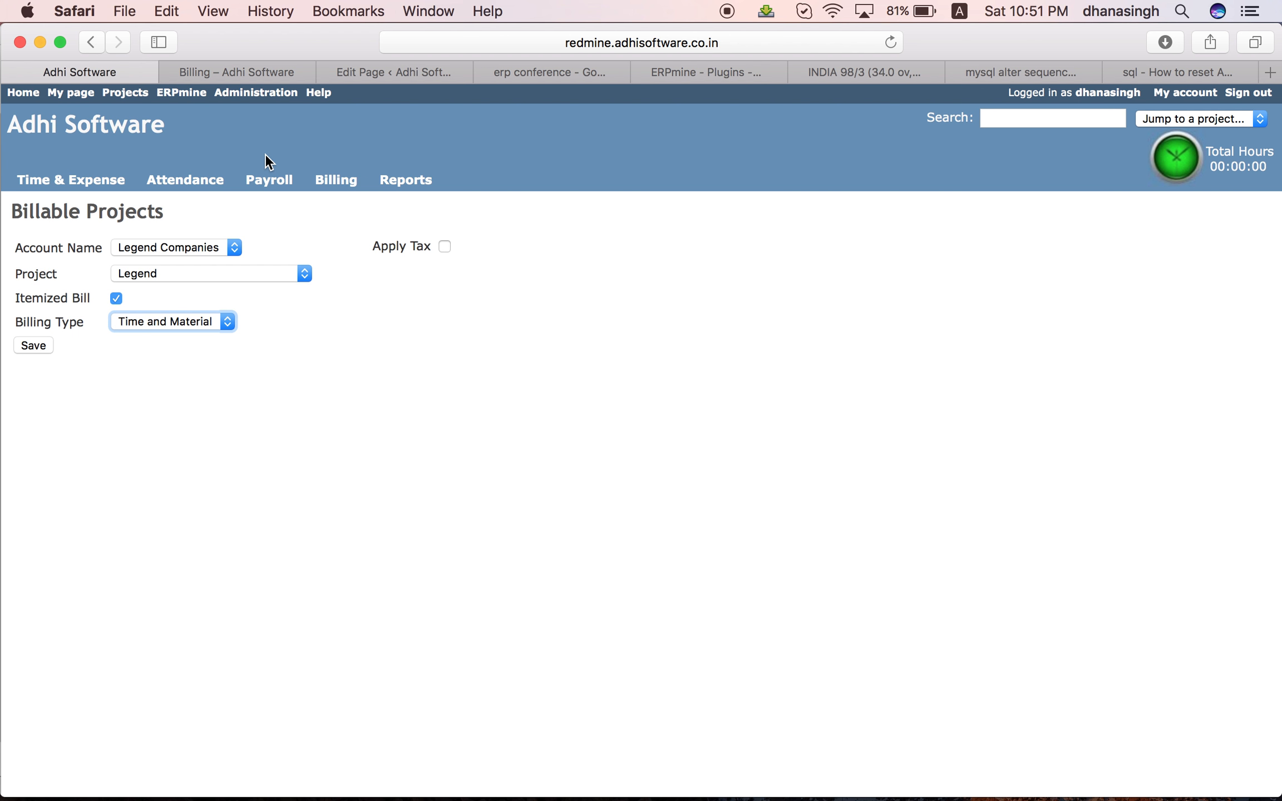
- View the billing contracts list and return to the invoice list
click(339, 181)
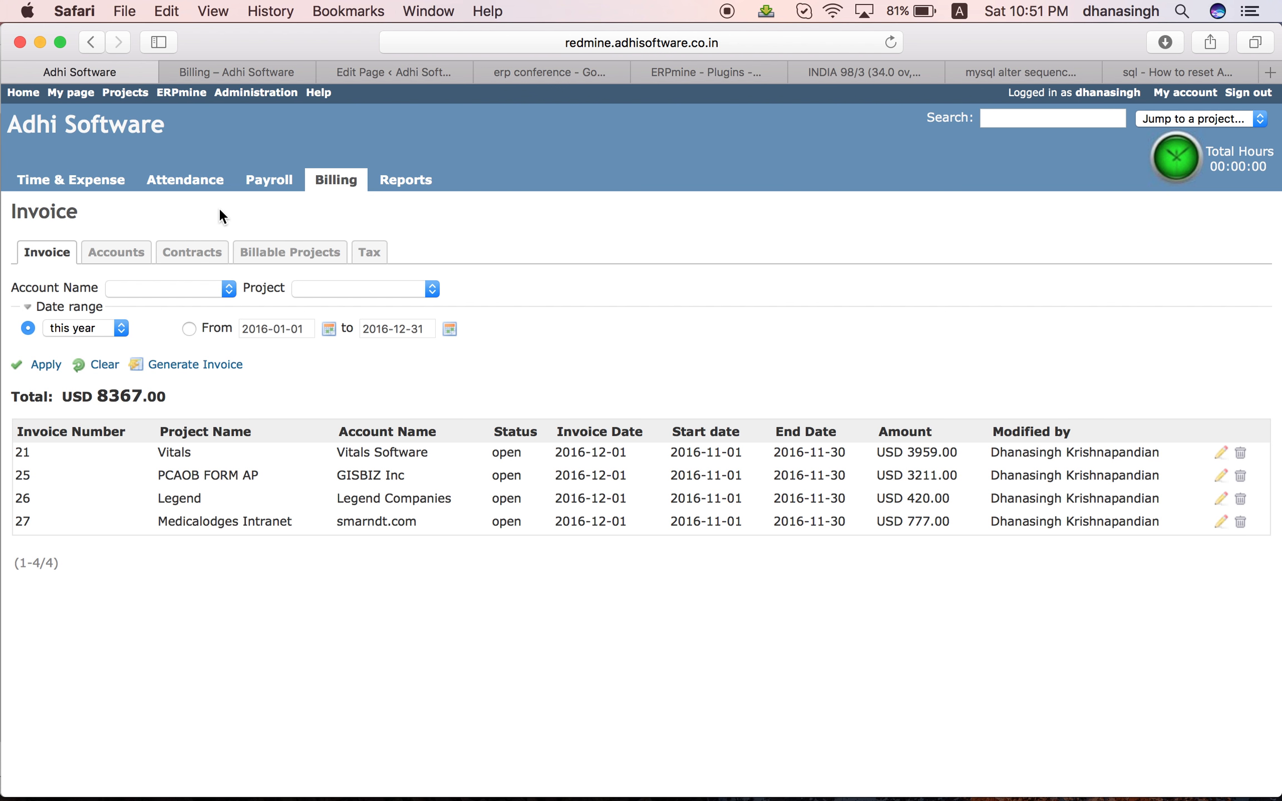
click(184, 253)
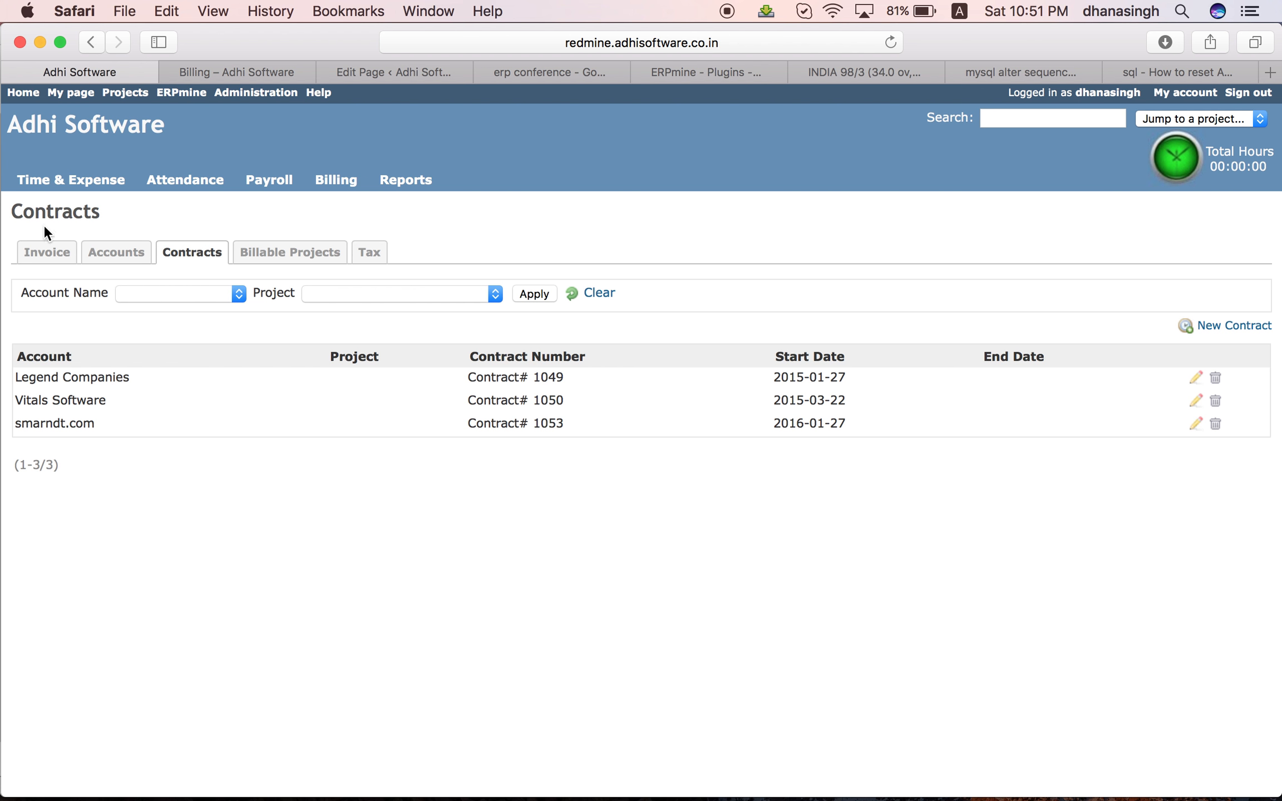
click(35, 256)
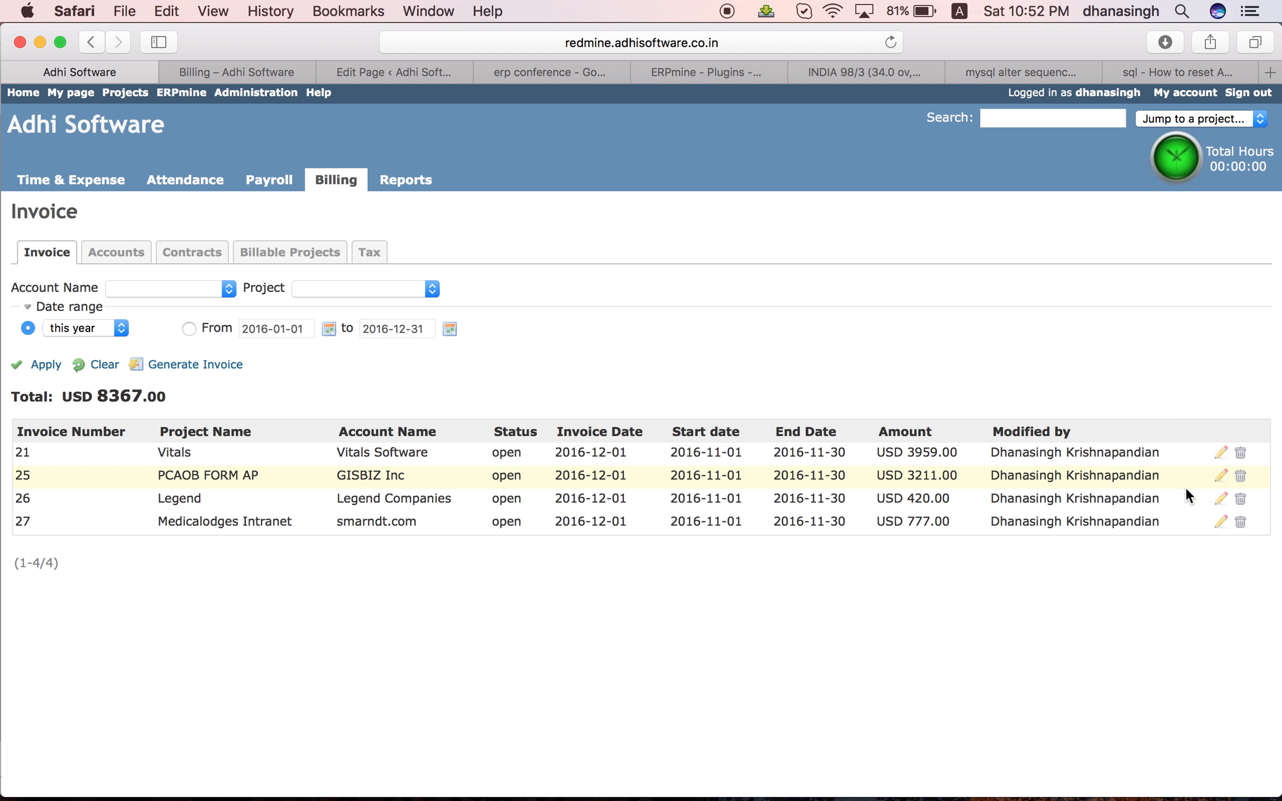
- Open the Legend project's invoice and inspect the description of its first invoice item
click(1221, 500)
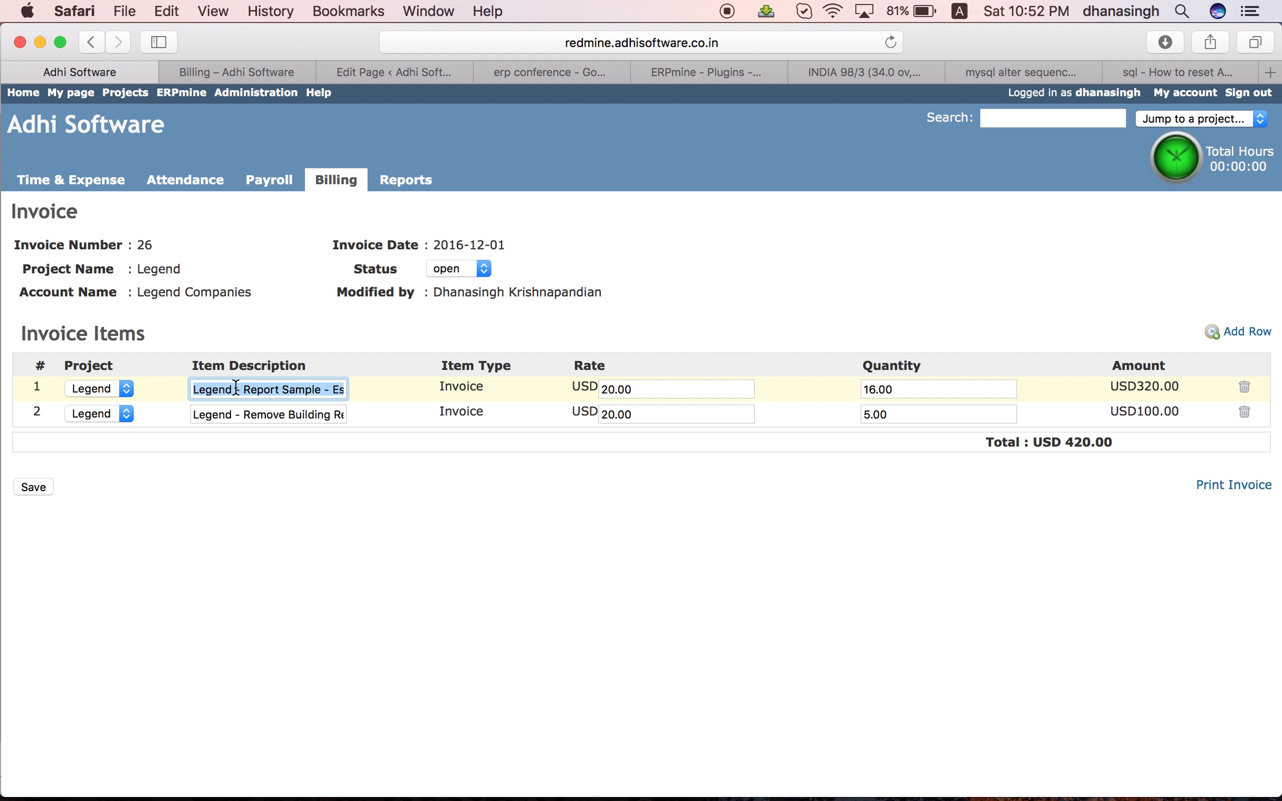
click(264, 388)
click(369, 385)
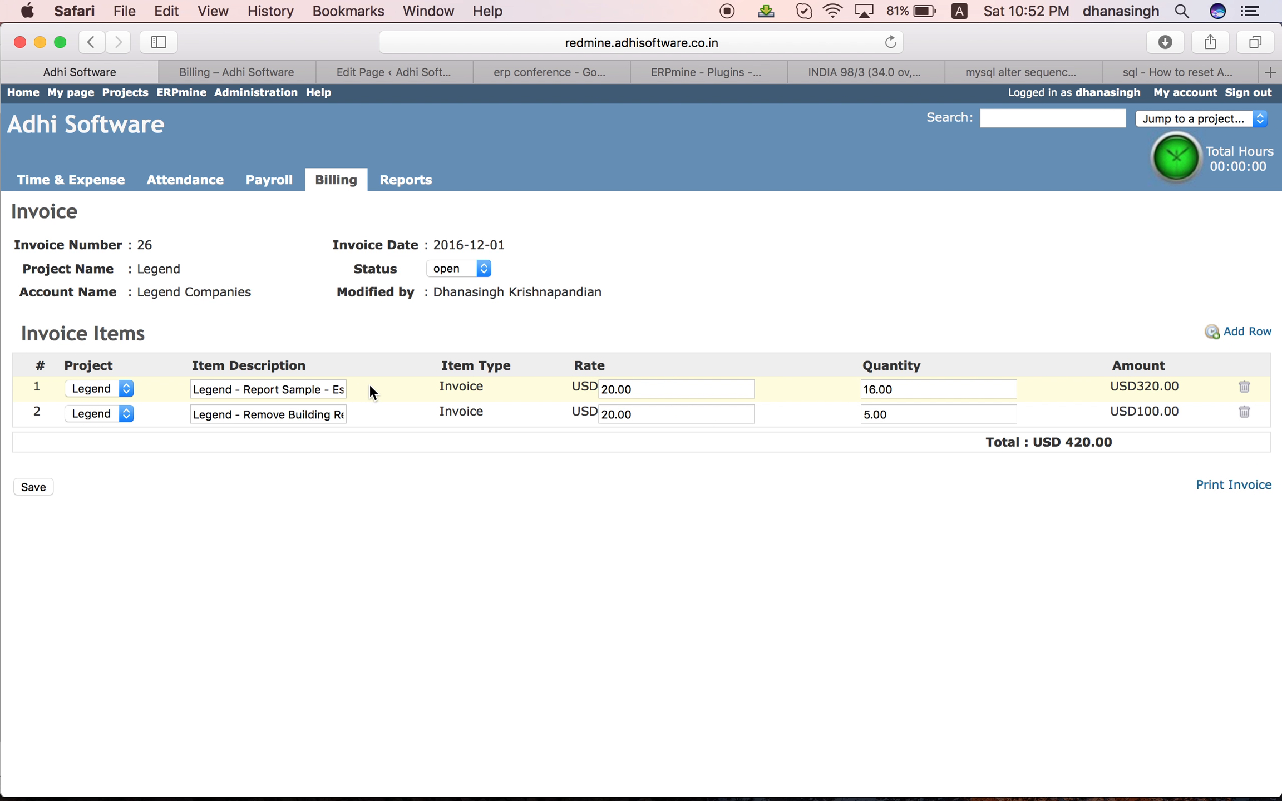